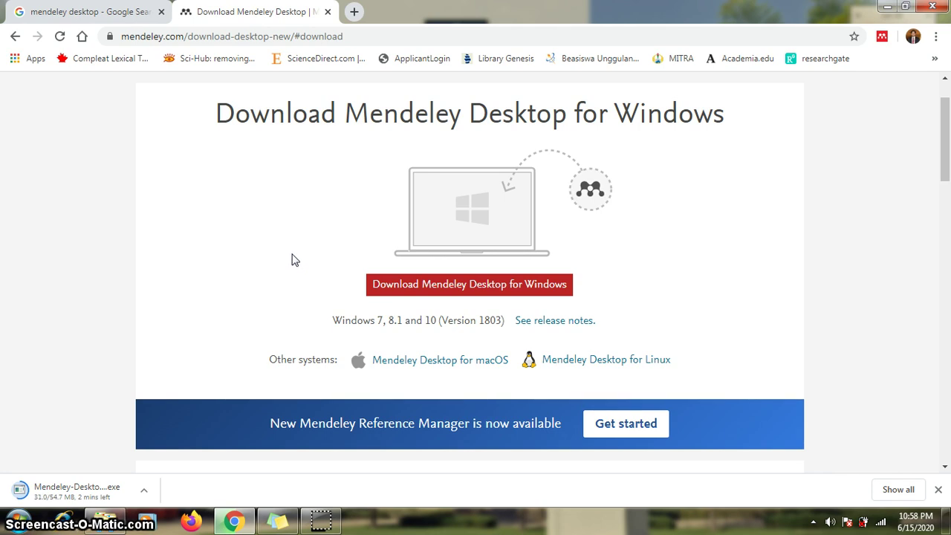
{"action": "left_click", "coordinate": [281, 257]}
{"action": "scroll", "coordinate": [290, 240], "scroll_direction": "down", "scroll_amount": 5}
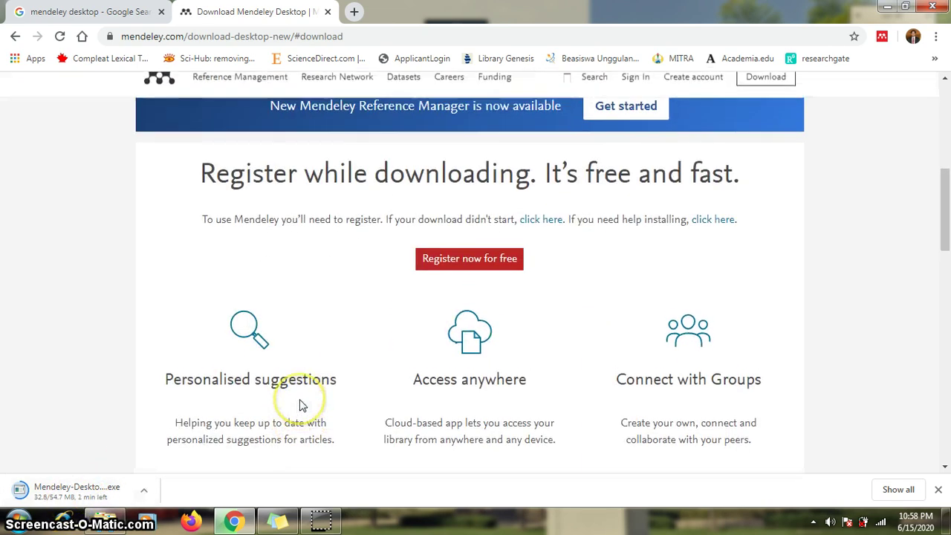
{"action": "scroll", "coordinate": [302, 405], "scroll_direction": "up", "scroll_amount": 3}
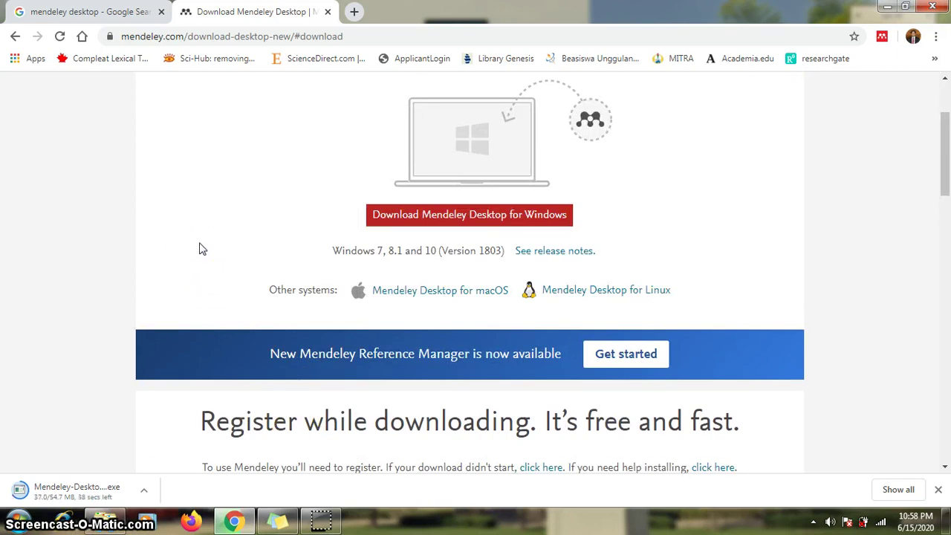
{"action": "scroll", "coordinate": [199, 249], "scroll_direction": "up", "scroll_amount": 2}
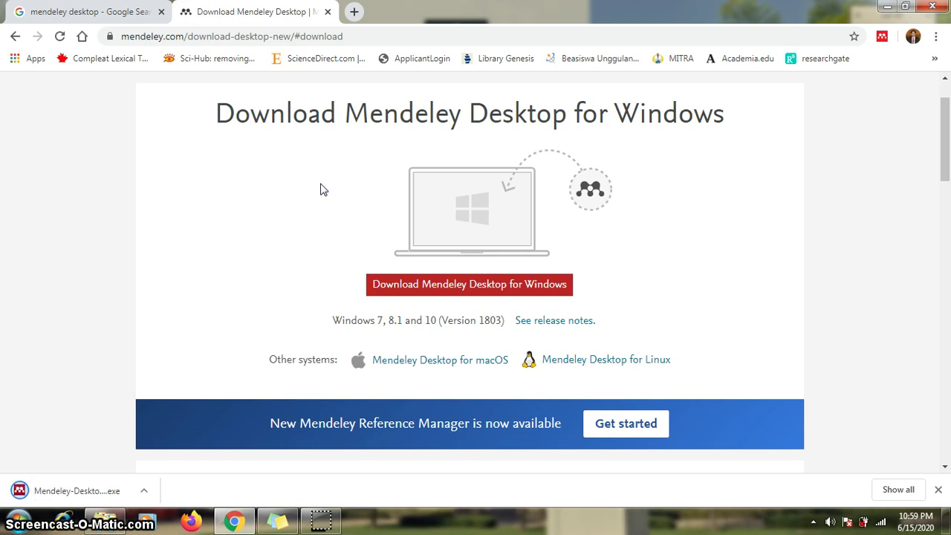
Show the downloaded Mendeley-Desktop-1.19.4-win32 installer in its folder and run it.
{"action": "left_click", "coordinate": [144, 497]}
{"action": "left_click", "coordinate": [183, 445]}
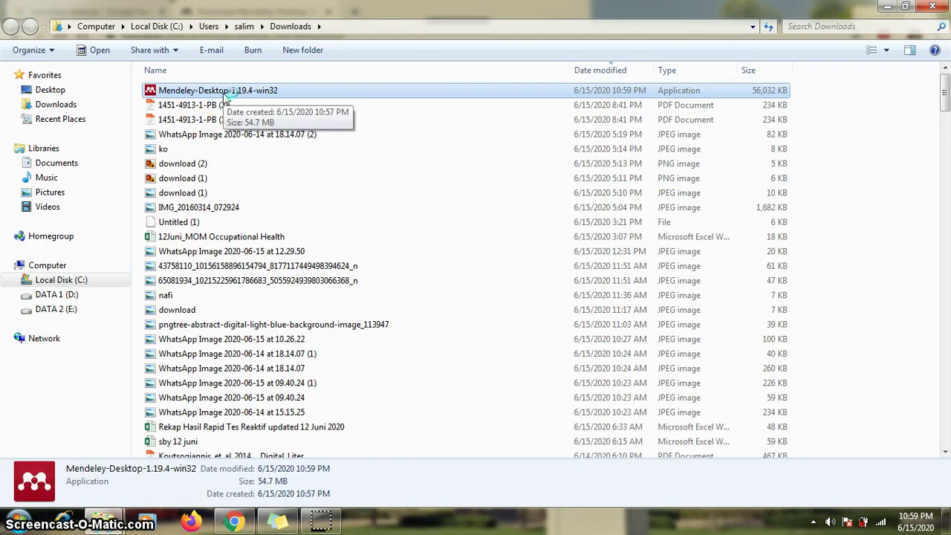
{"action": "double_click", "coordinate": [324, 91]}
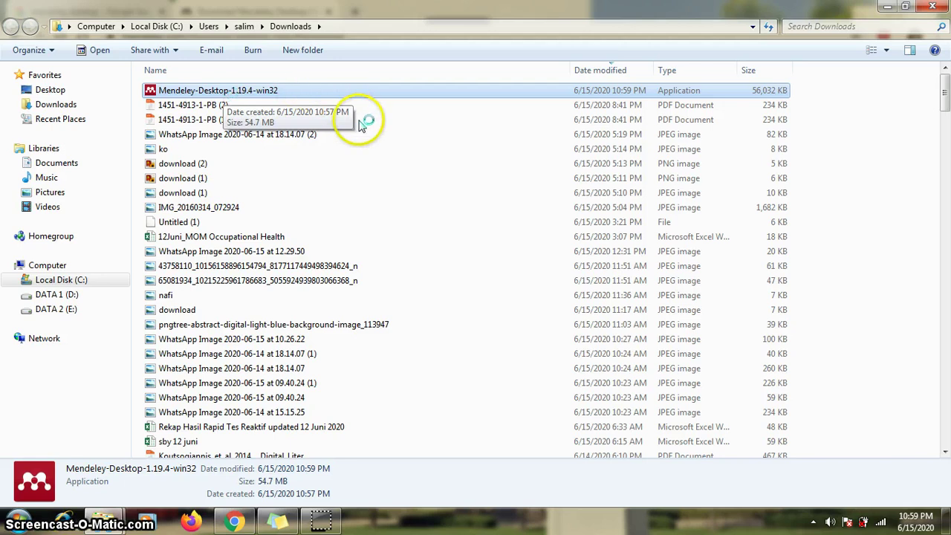
{"action": "left_click", "coordinate": [514, 274]}
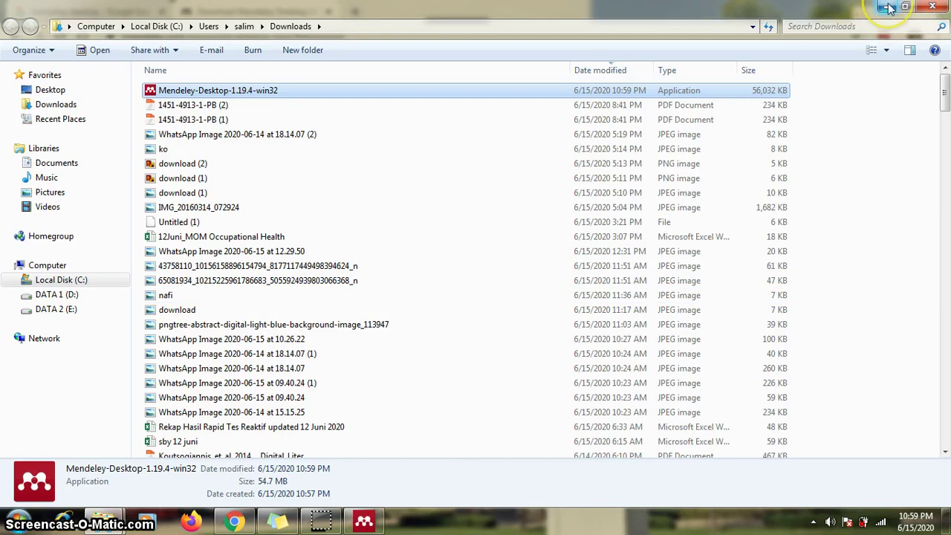
Install Mendeley Desktop, accepting the license agreement and default destination folder, and finish setup with Run Mendeley Desktop enabled.
{"action": "left_click", "coordinate": [365, 520]}
{"action": "left_click", "coordinate": [550, 376]}
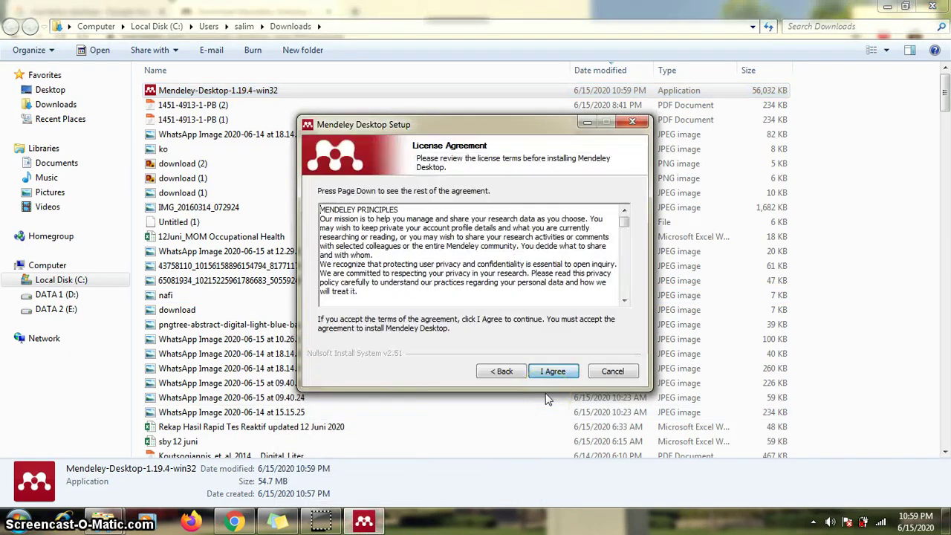
{"action": "key", "text": "Return"}
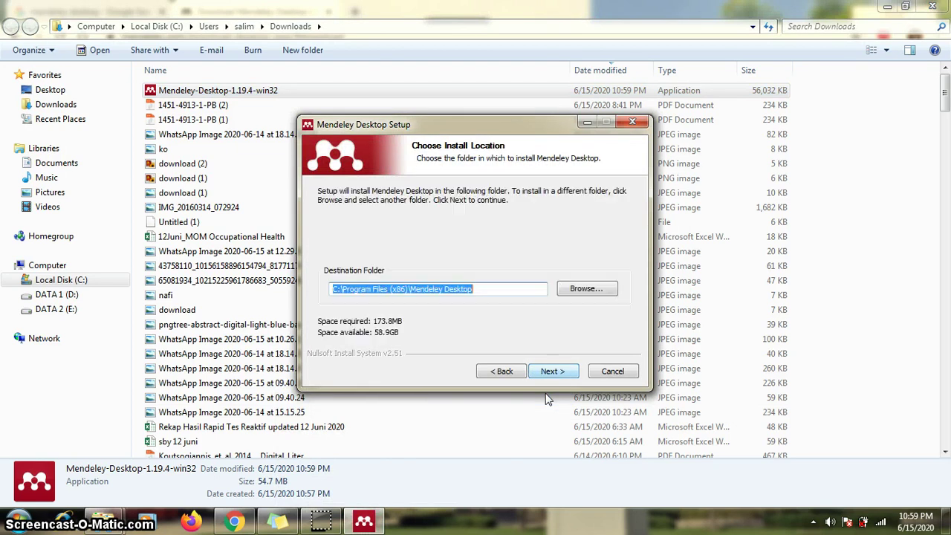
{"action": "key", "text": "Return"}
{"action": "key", "text": "Return"}
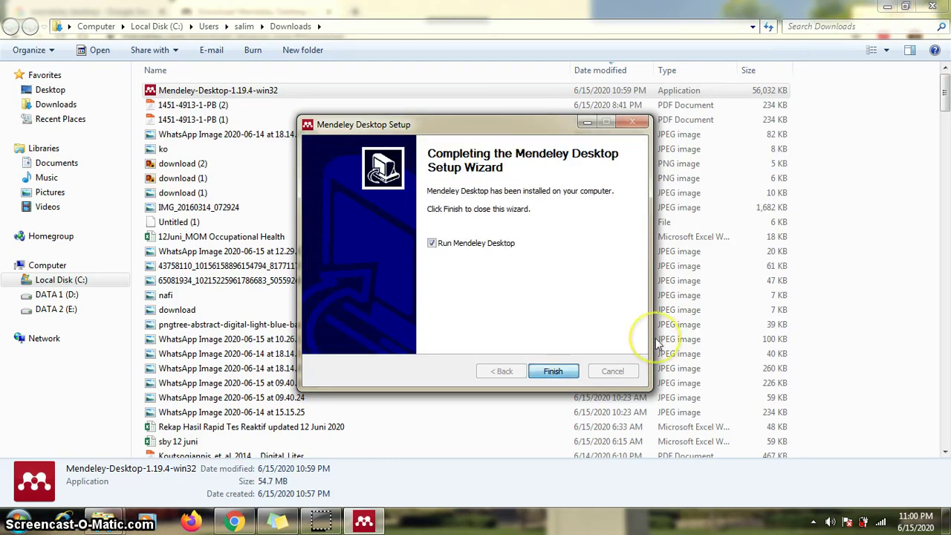
{"action": "left_click", "coordinate": [552, 371]}
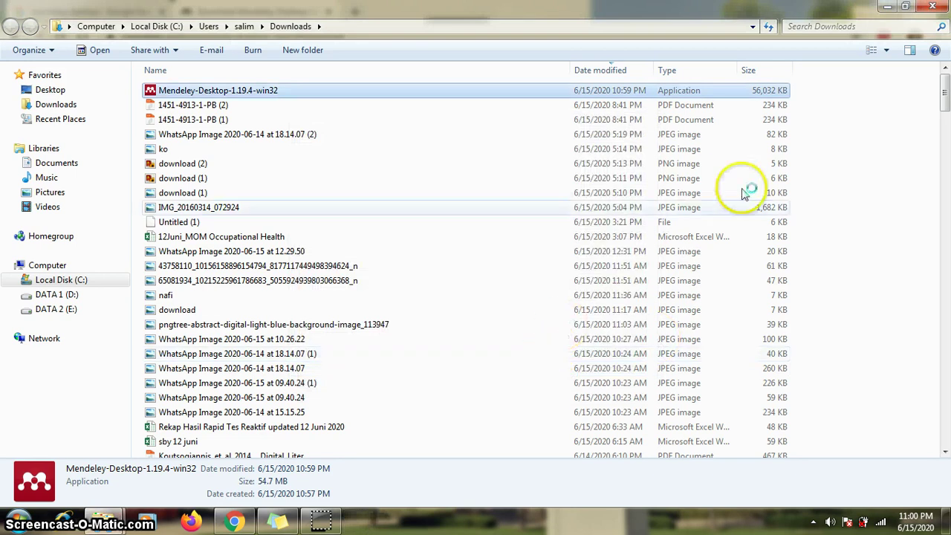
Minimize the Downloads folder window, dismiss the browser's download bar and minimize the browser to reach the desktop.
{"action": "left_click", "coordinate": [888, 9]}
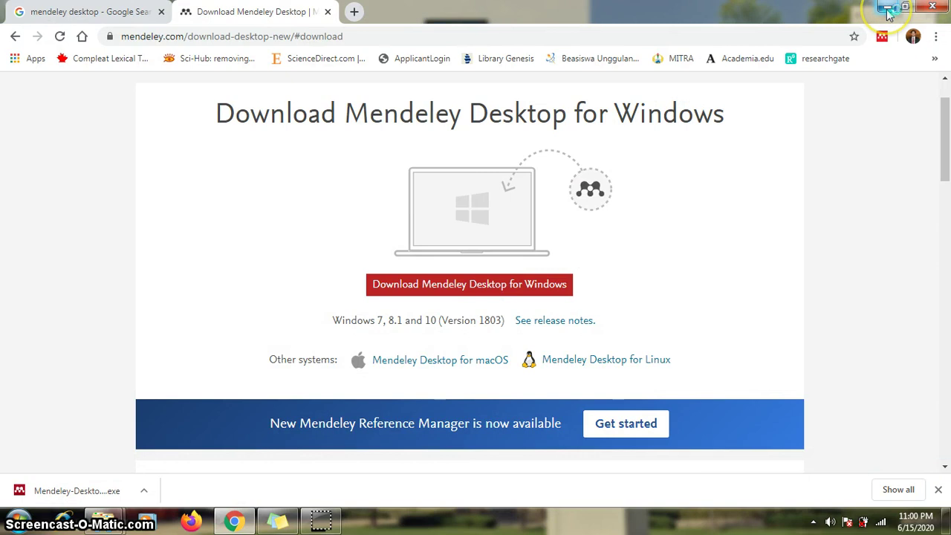
{"action": "left_click", "coordinate": [939, 489]}
{"action": "left_click", "coordinate": [888, 7]}
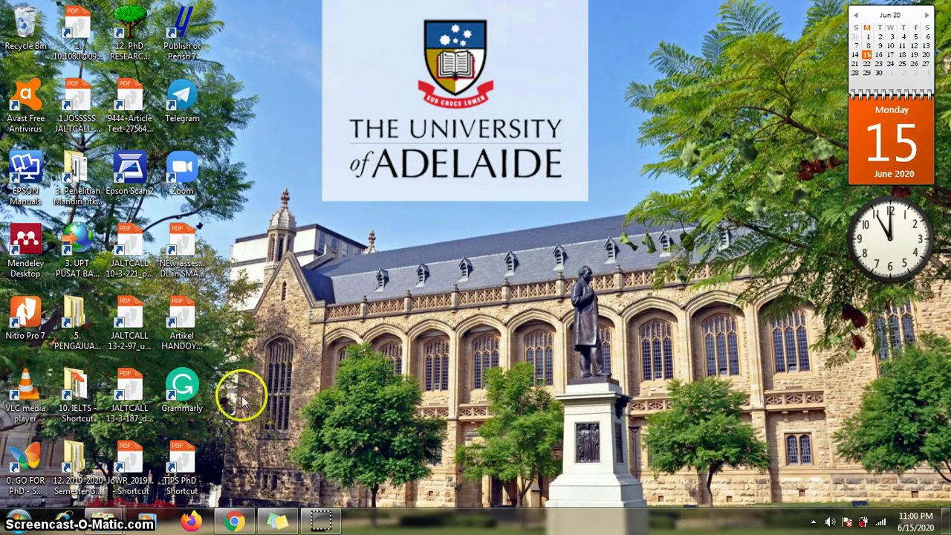
{"action": "left_click", "coordinate": [321, 523]}
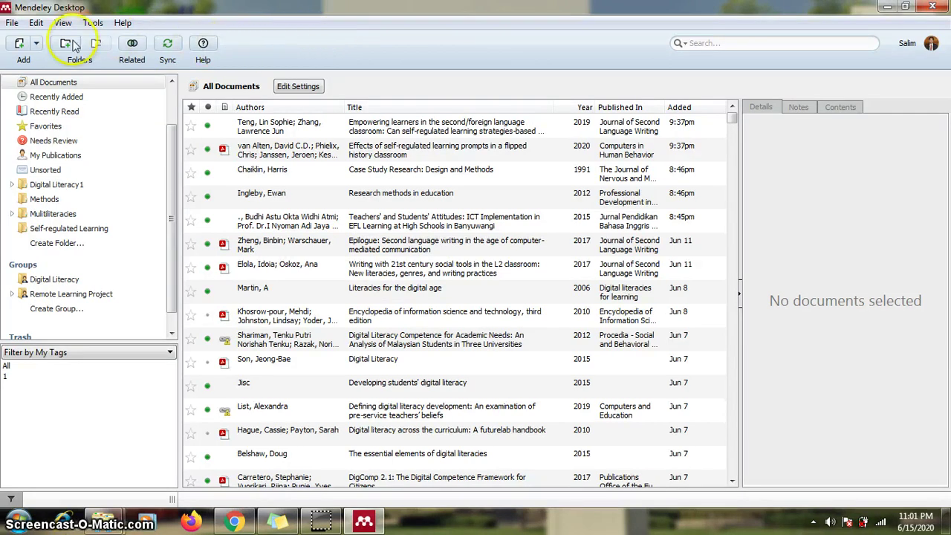
{"action": "left_click", "coordinate": [13, 23]}
{"action": "left_click", "coordinate": [12, 23]}
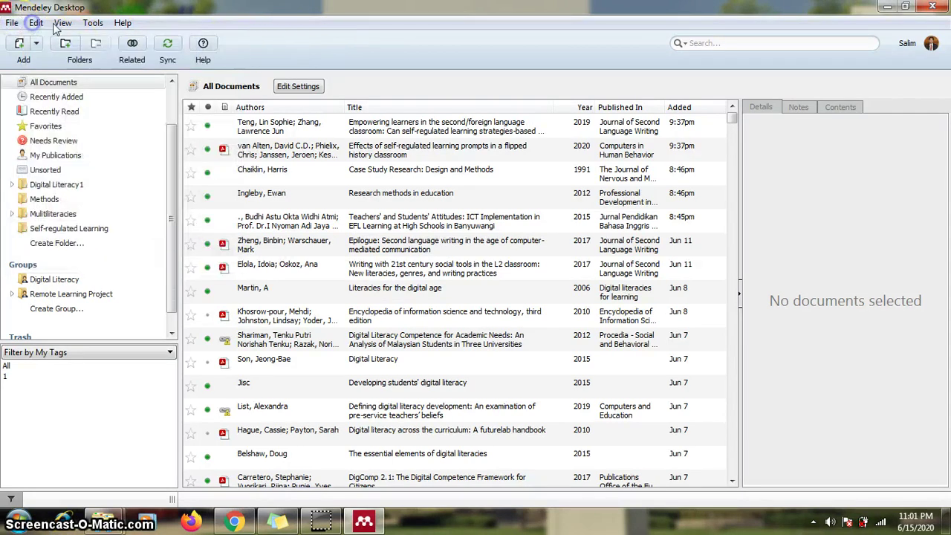
{"action": "left_click", "coordinate": [63, 23]}
{"action": "left_click", "coordinate": [93, 23]}
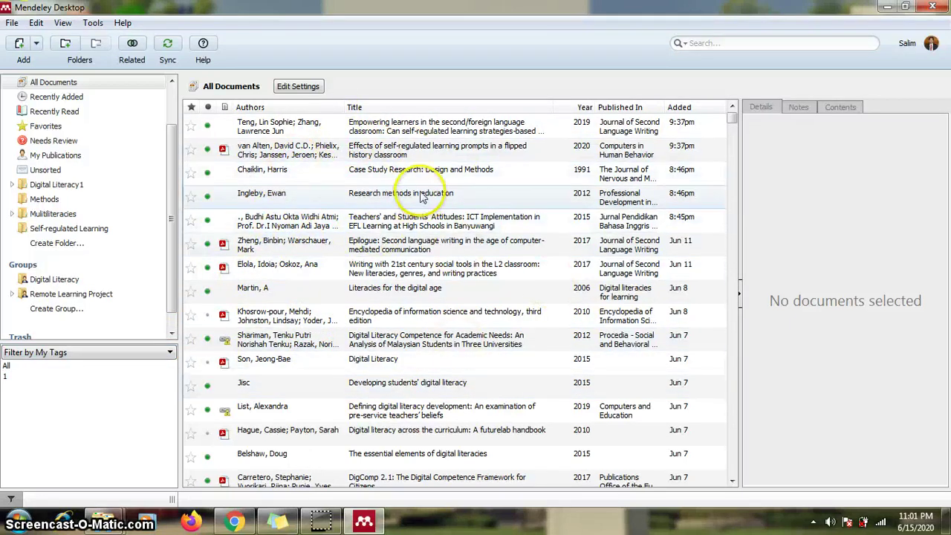
Set the library's document filter to Filter by Publications.
{"action": "left_click", "coordinate": [169, 353]}
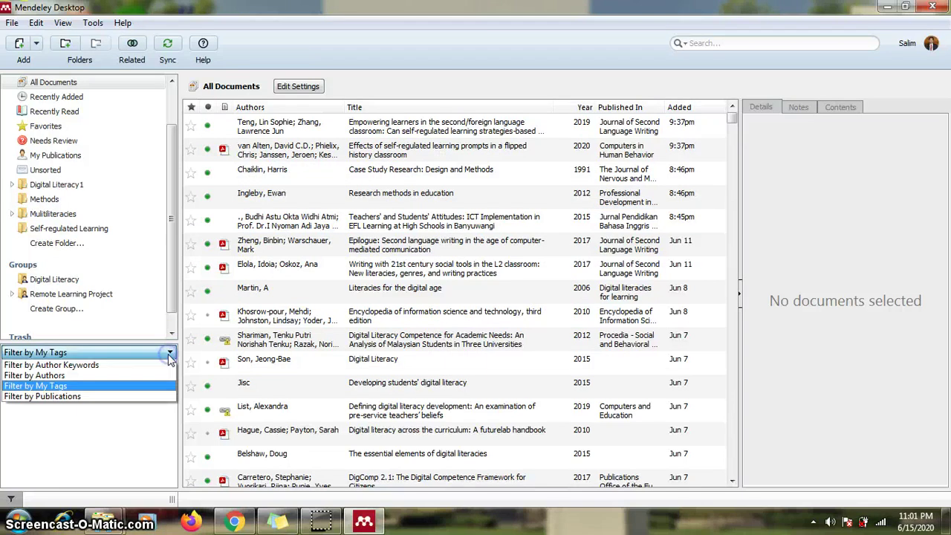
{"action": "left_click", "coordinate": [85, 377]}
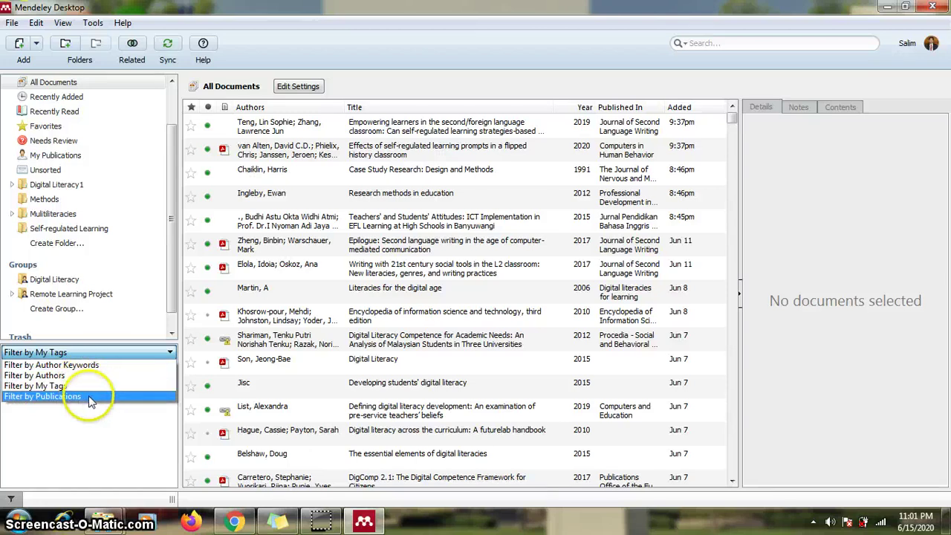
{"action": "left_click", "coordinate": [91, 398]}
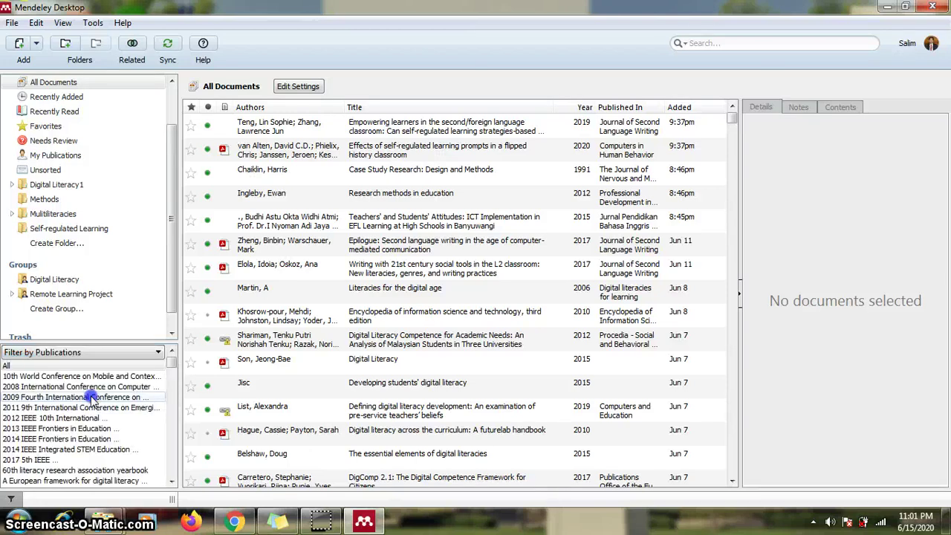
{"action": "left_click", "coordinate": [97, 354]}
{"action": "left_click", "coordinate": [96, 353]}
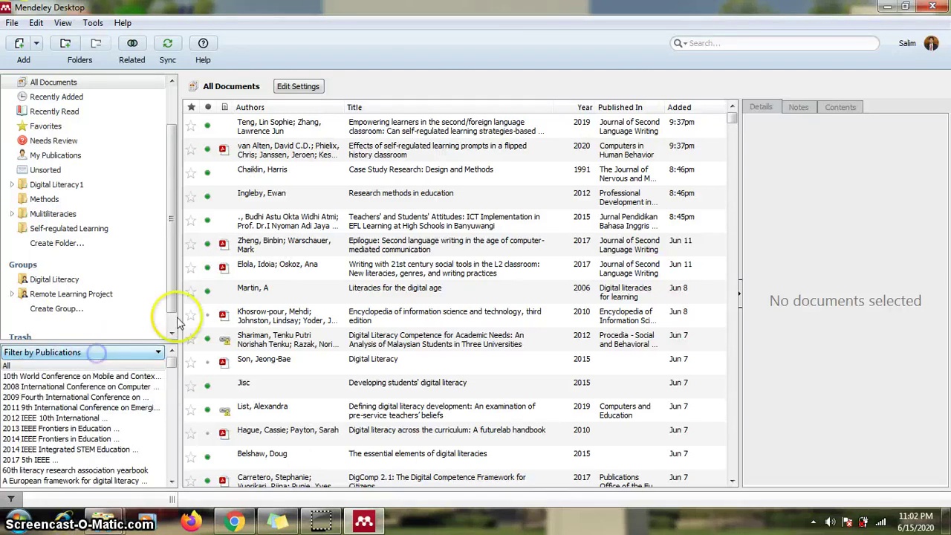
Expand the Digital Literacy1 folder and view its documents and those of its DL and examination, DL and writing, and theory subfolders.
{"action": "left_click_drag", "start_coordinate": [172, 298], "coordinate": [174, 255]}
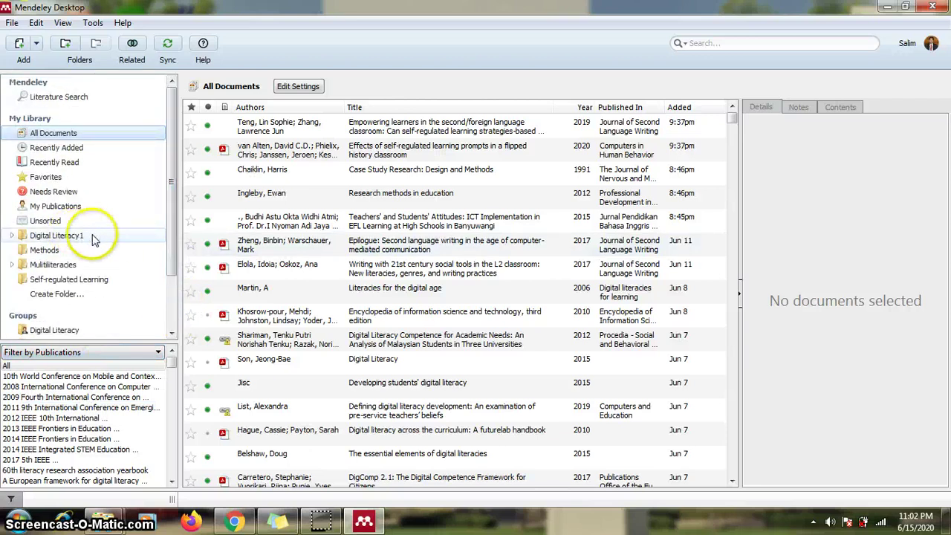
{"action": "left_click", "coordinate": [12, 235]}
{"action": "left_click", "coordinate": [44, 237]}
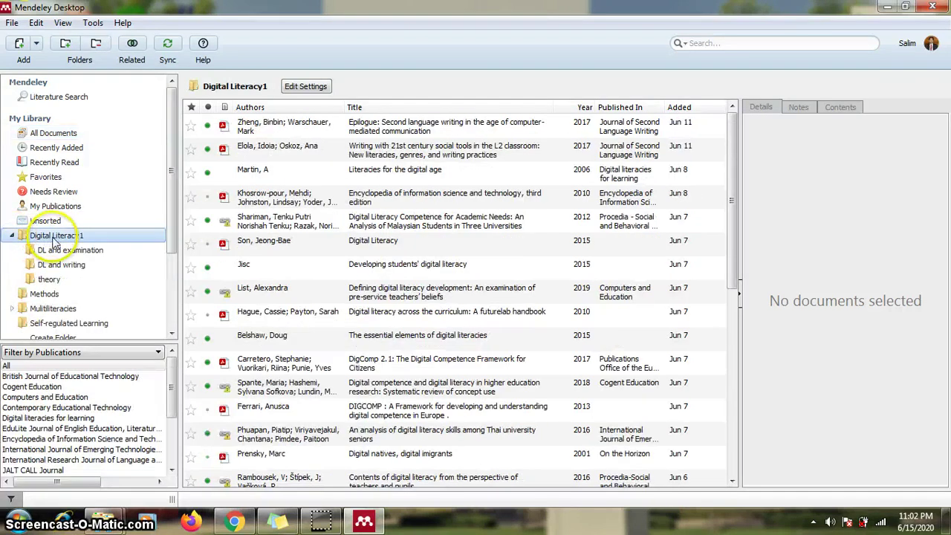
{"action": "left_click", "coordinate": [65, 251]}
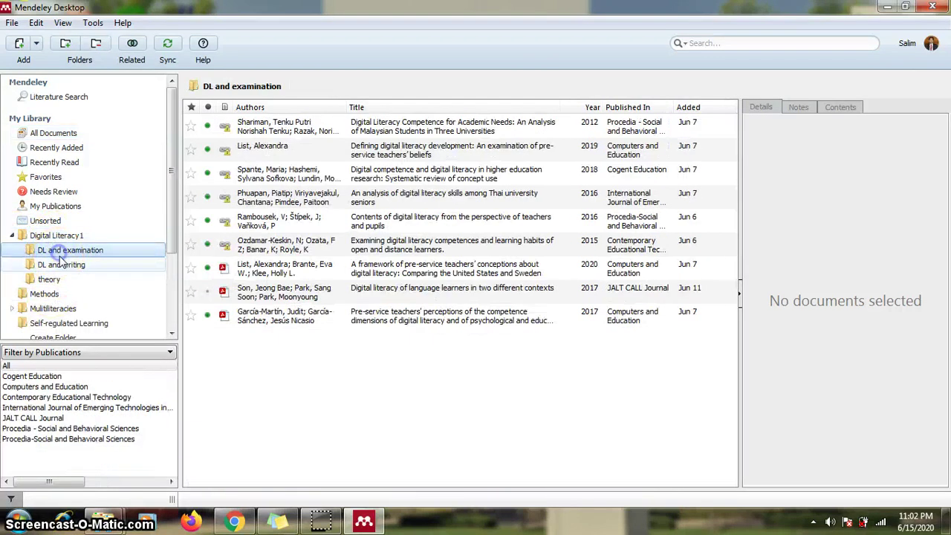
{"action": "left_click", "coordinate": [61, 266]}
{"action": "left_click", "coordinate": [51, 279]}
{"action": "left_click", "coordinate": [50, 236]}
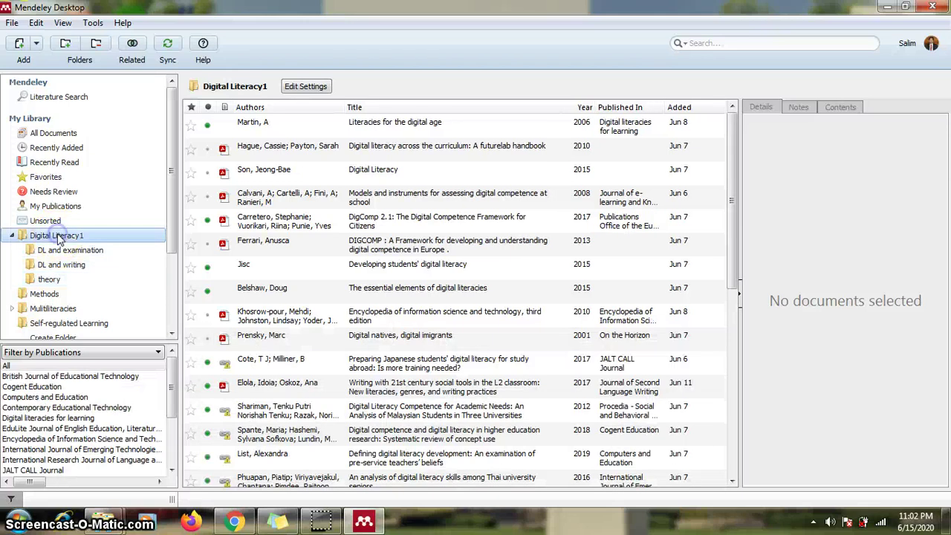
View the documents stored in the Methods and Mulitiliteracies folders.
{"action": "left_click", "coordinate": [58, 295]}
{"action": "left_click", "coordinate": [64, 309]}
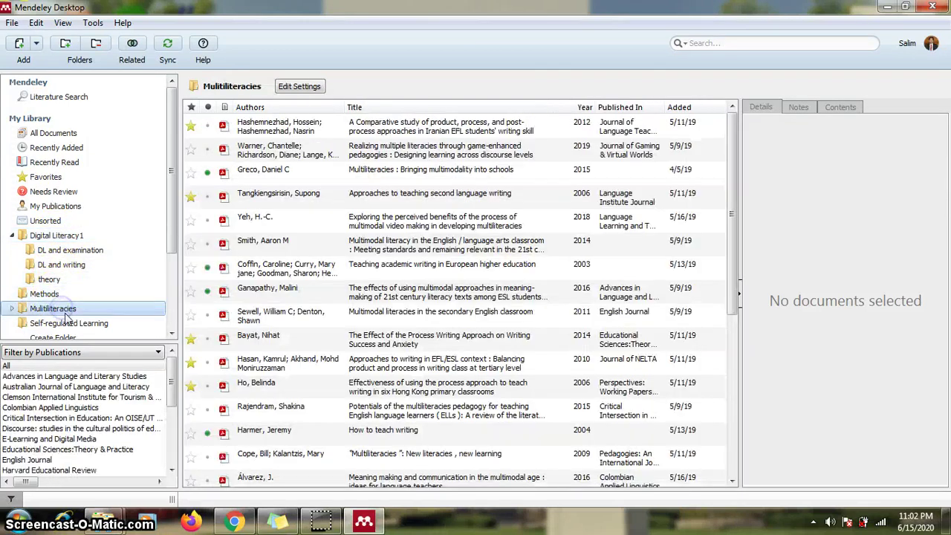
{"action": "scroll", "coordinate": [167, 237], "scroll_direction": "down", "scroll_amount": 2}
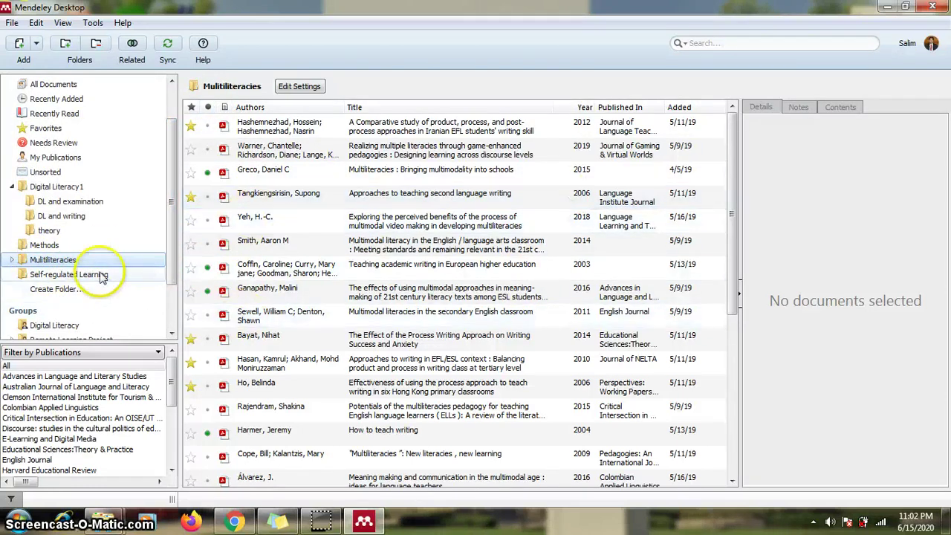
Return to the Digital Literacy1 folder and its DL and examination subfolder, ending with the DL and writing subfolder open.
{"action": "left_click", "coordinate": [58, 205]}
{"action": "left_click", "coordinate": [61, 188]}
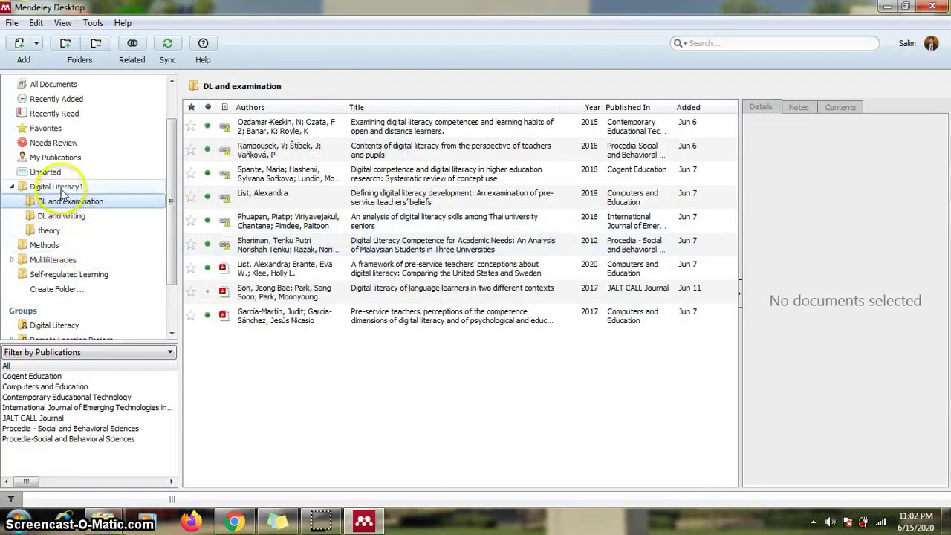
{"action": "left_click", "coordinate": [72, 203]}
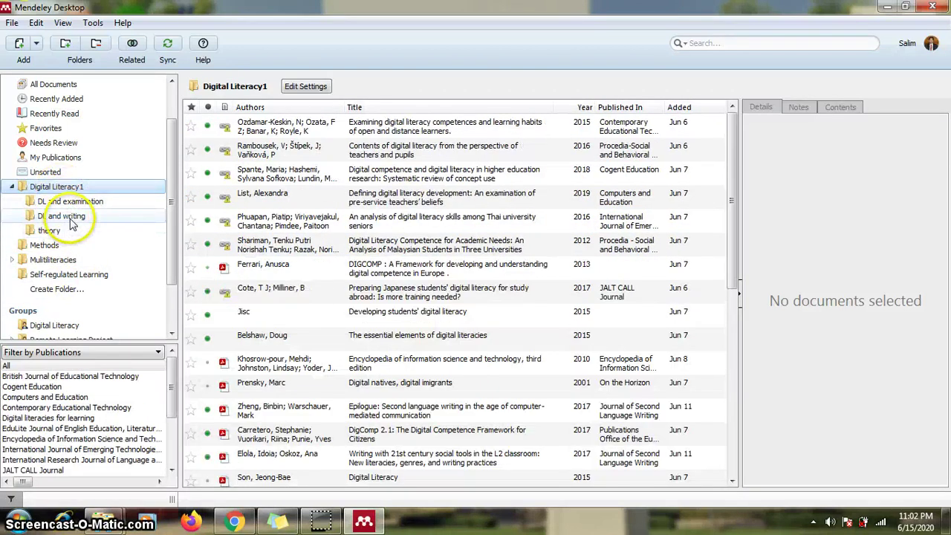
{"action": "left_click", "coordinate": [70, 217]}
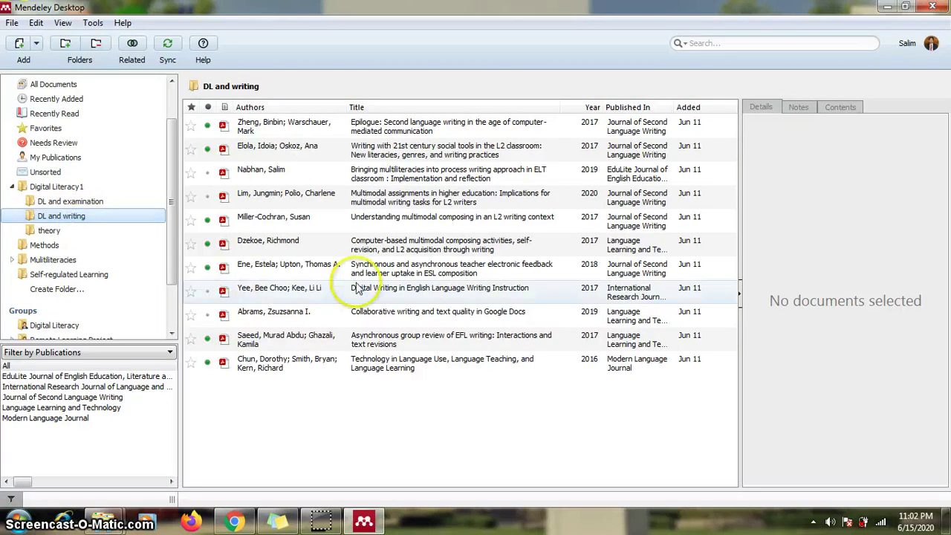
Examine the details of the article "Epilogue: Second language writing in the age of computer-mediated communication", from its title through its catalog IDs and files.
{"action": "left_click", "coordinate": [386, 139]}
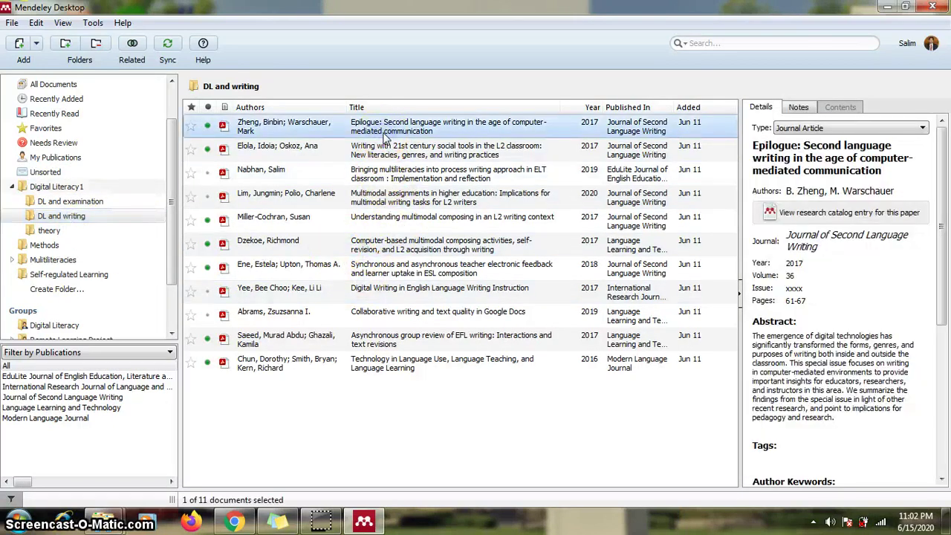
{"action": "left_click", "coordinate": [421, 135]}
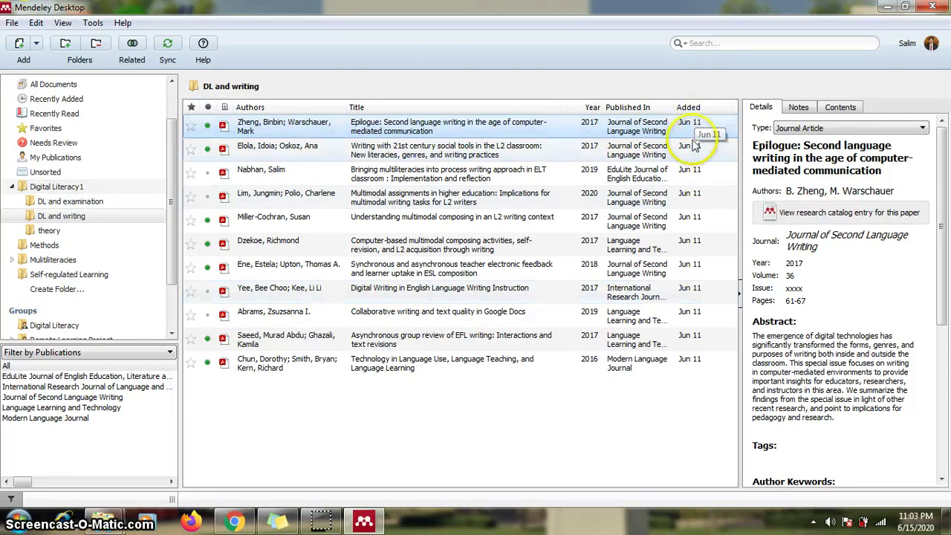
{"action": "left_click", "coordinate": [945, 197]}
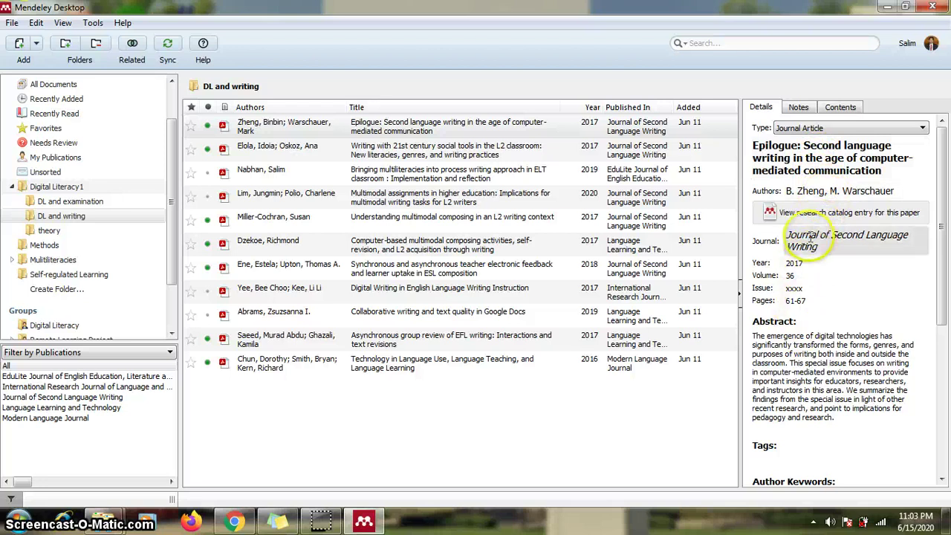
{"action": "left_click_drag", "start_coordinate": [938, 290], "coordinate": [941, 126]}
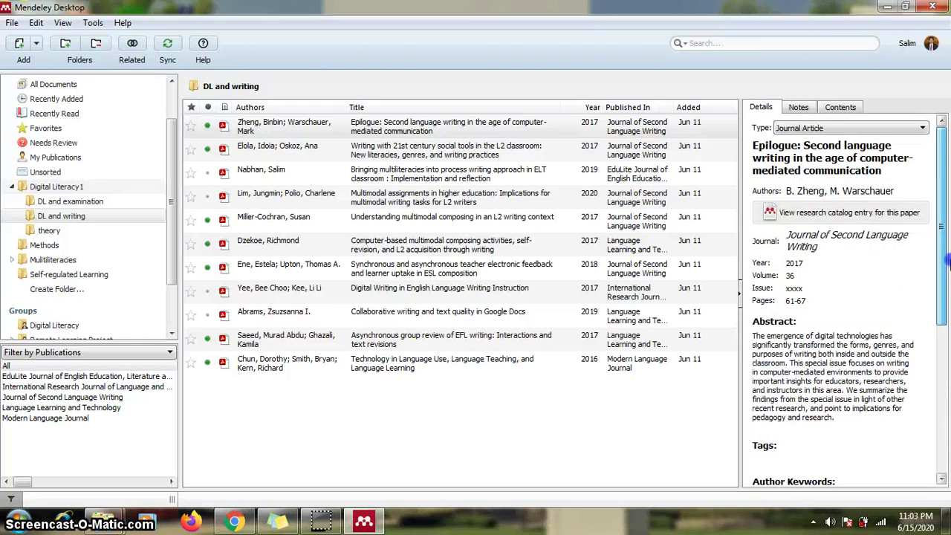
{"action": "left_click", "coordinate": [327, 126]}
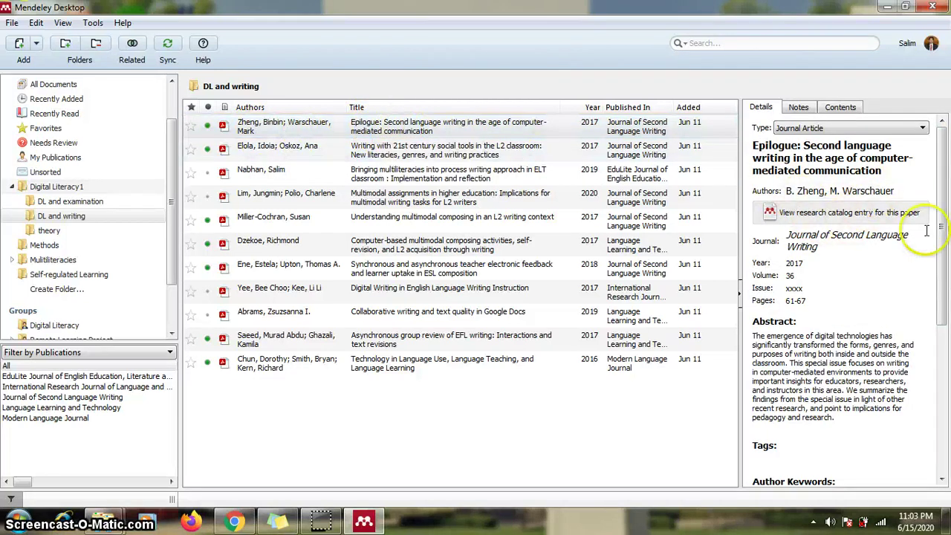
{"action": "mouse_move", "coordinate": [942, 237]}
{"action": "left_mouse_down"}
{"action": "mouse_move", "coordinate": [941, 393]}
{"action": "mouse_move", "coordinate": [948, 234]}
{"action": "left_mouse_up"}
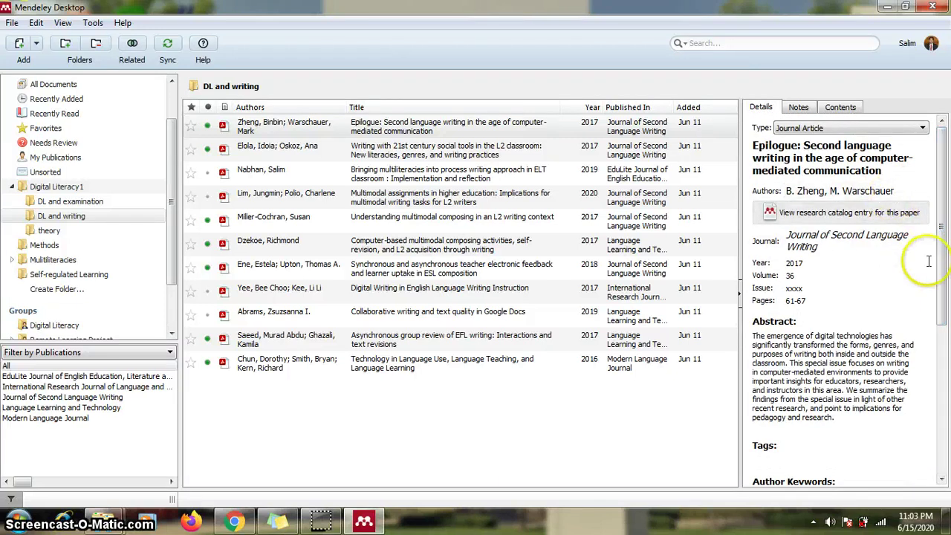
{"action": "scroll", "coordinate": [945, 339], "scroll_direction": "down", "scroll_amount": 3}
{"action": "scroll", "coordinate": [945, 339], "scroll_direction": "down", "scroll_amount": 3}
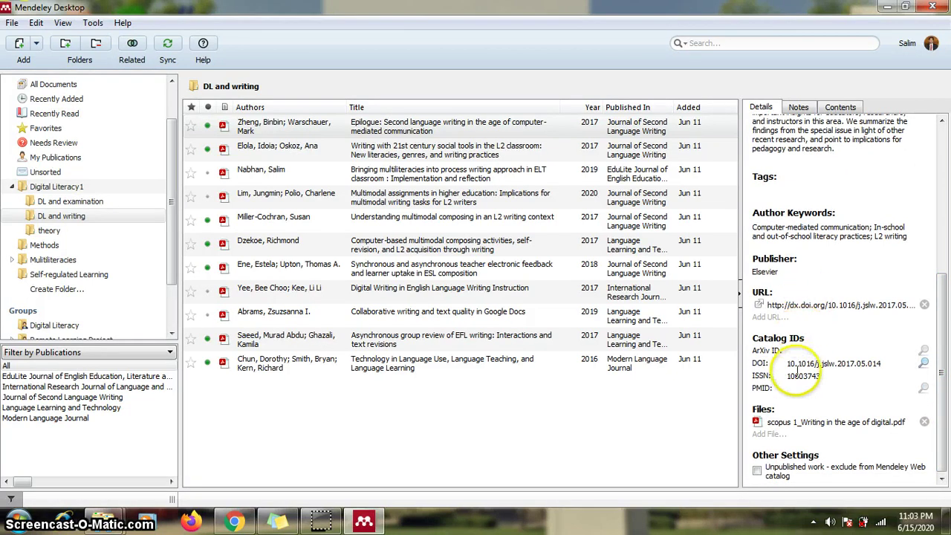
Open the PDF of the article "Epilogue: Second language writing in the age of computer-mediated communication", skim its opening pages and close it.
{"action": "left_click_drag", "start_coordinate": [940, 368], "coordinate": [942, 200]}
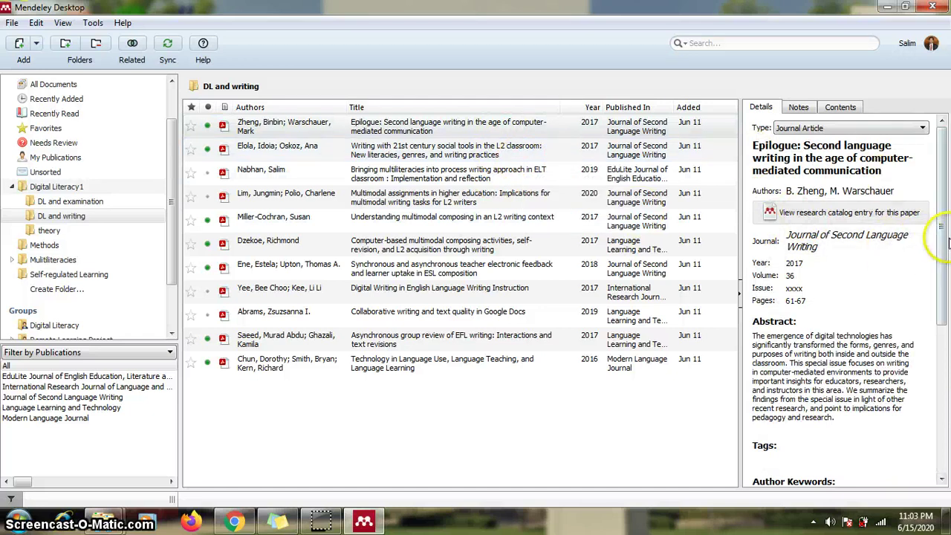
{"action": "scroll", "coordinate": [942, 241], "scroll_direction": "down", "scroll_amount": 2}
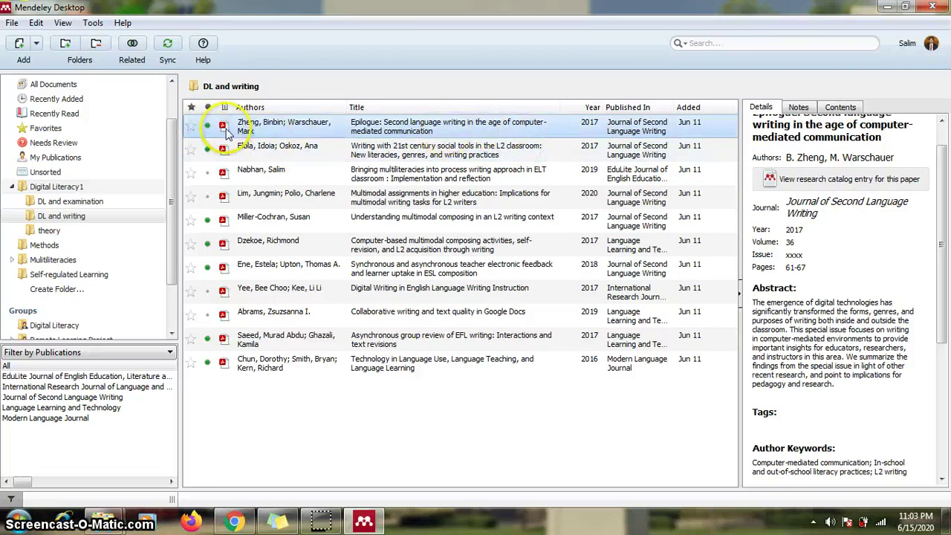
{"action": "double_click", "coordinate": [331, 134]}
{"action": "scroll", "coordinate": [314, 314], "scroll_direction": "down", "scroll_amount": 5}
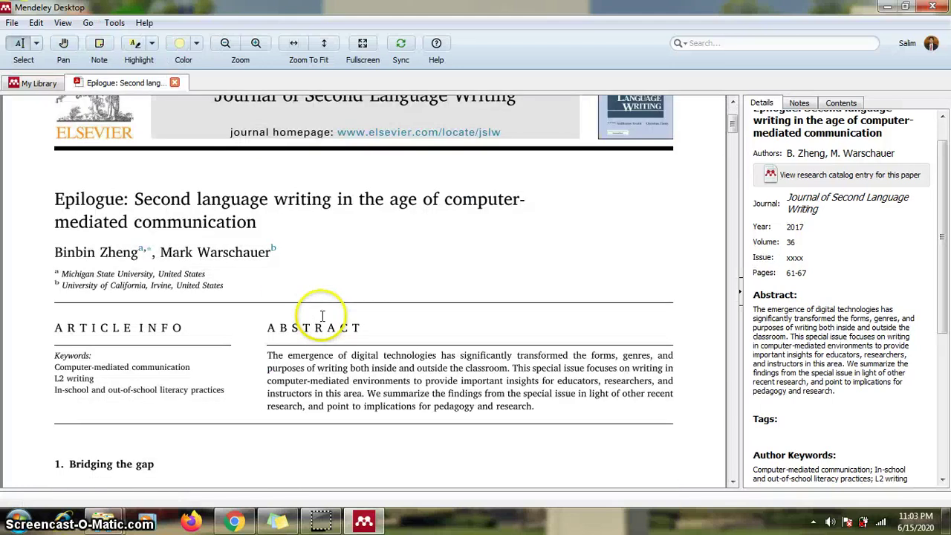
{"action": "scroll", "coordinate": [322, 318], "scroll_direction": "down", "scroll_amount": 13}
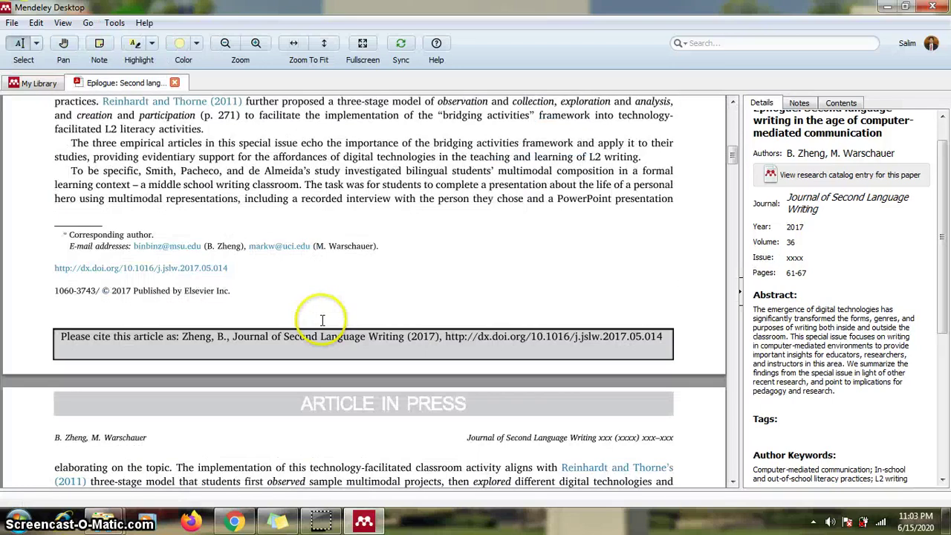
{"action": "scroll", "coordinate": [322, 318], "scroll_direction": "up", "scroll_amount": 14}
{"action": "scroll", "coordinate": [322, 318], "scroll_direction": "up", "scroll_amount": 3}
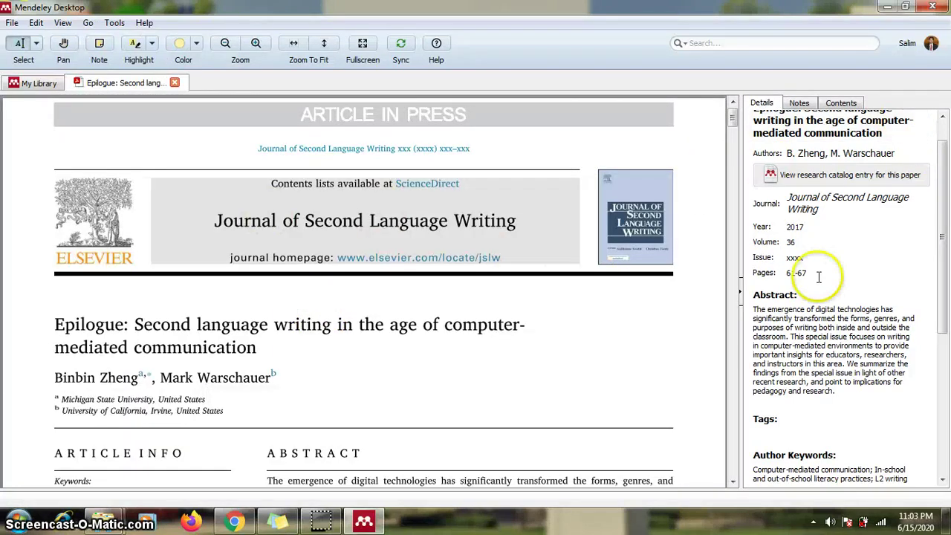
{"action": "left_click", "coordinate": [175, 83]}
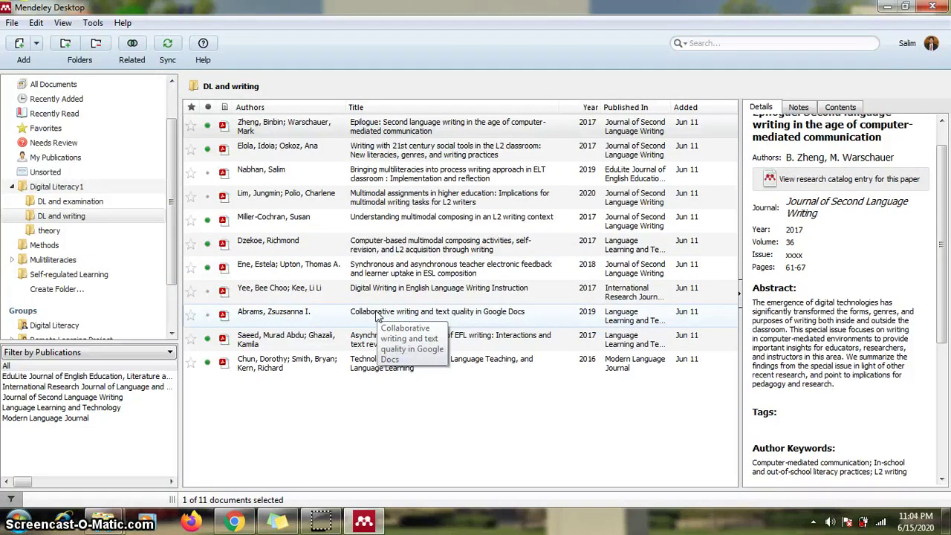
{"action": "left_click", "coordinate": [185, 246]}
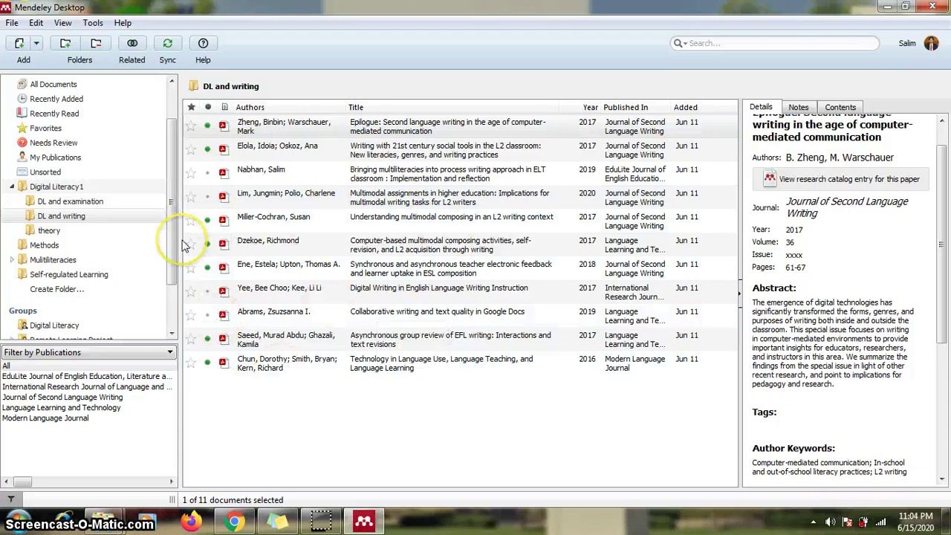
{"action": "left_click", "coordinate": [168, 165]}
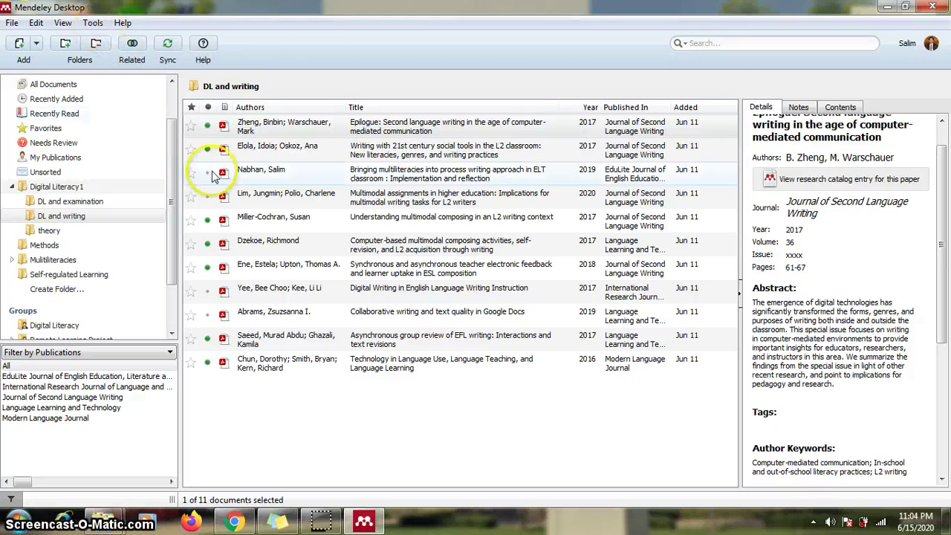
Uninstall the MS Word citation plugin and install it again.
{"action": "left_click", "coordinate": [92, 24]}
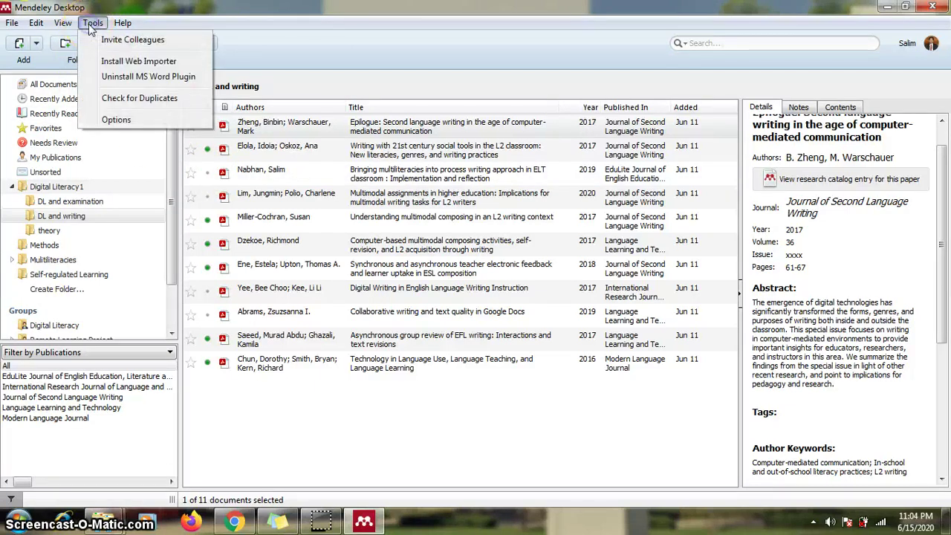
{"action": "left_click", "coordinate": [165, 82]}
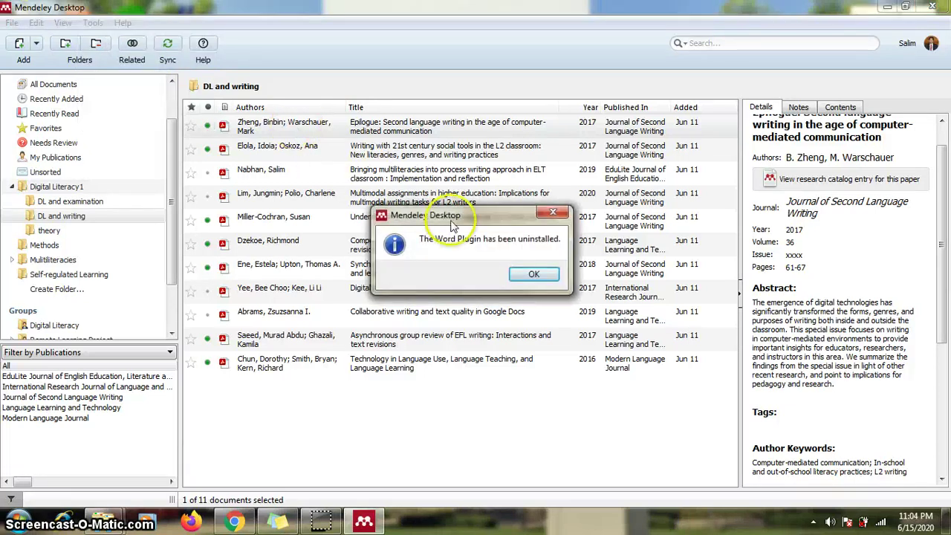
{"action": "left_click", "coordinate": [544, 276]}
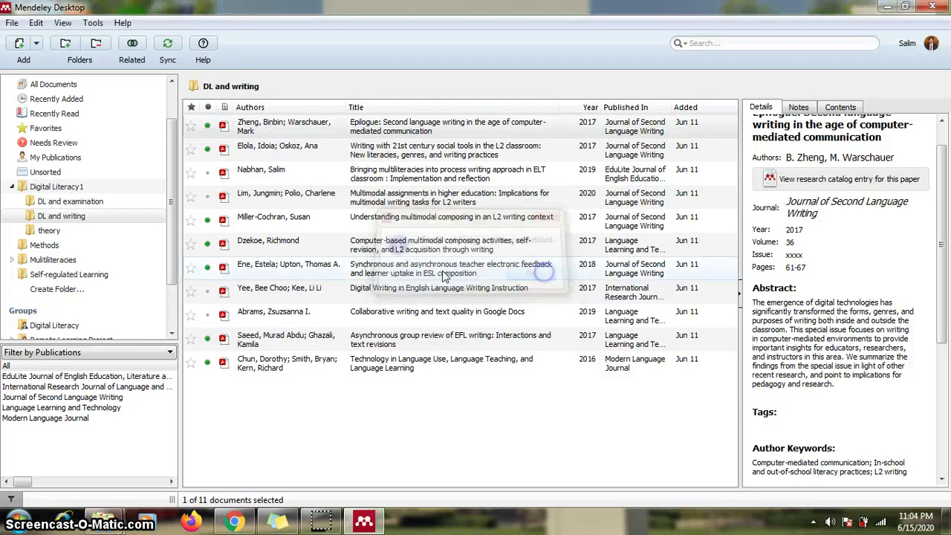
{"action": "left_click", "coordinate": [93, 22]}
{"action": "left_click", "coordinate": [141, 80]}
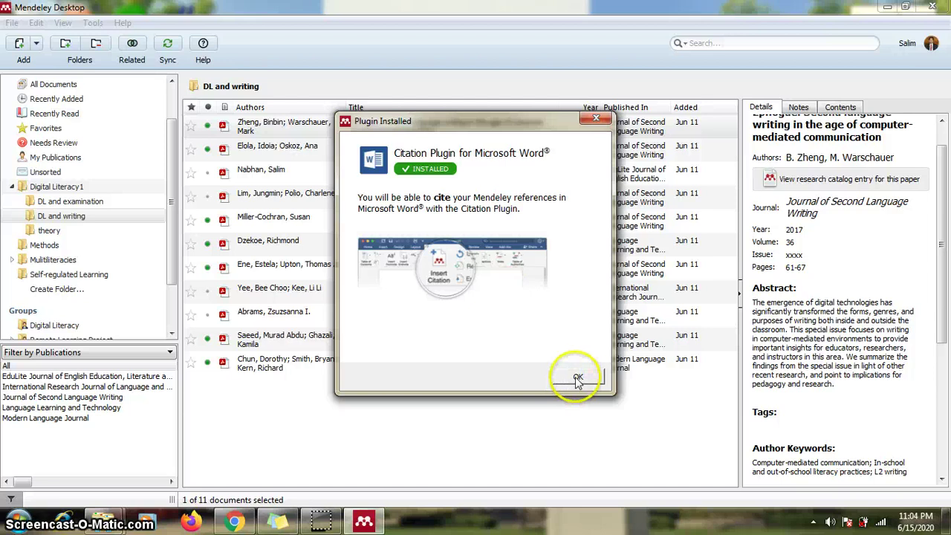
{"action": "left_click", "coordinate": [575, 377]}
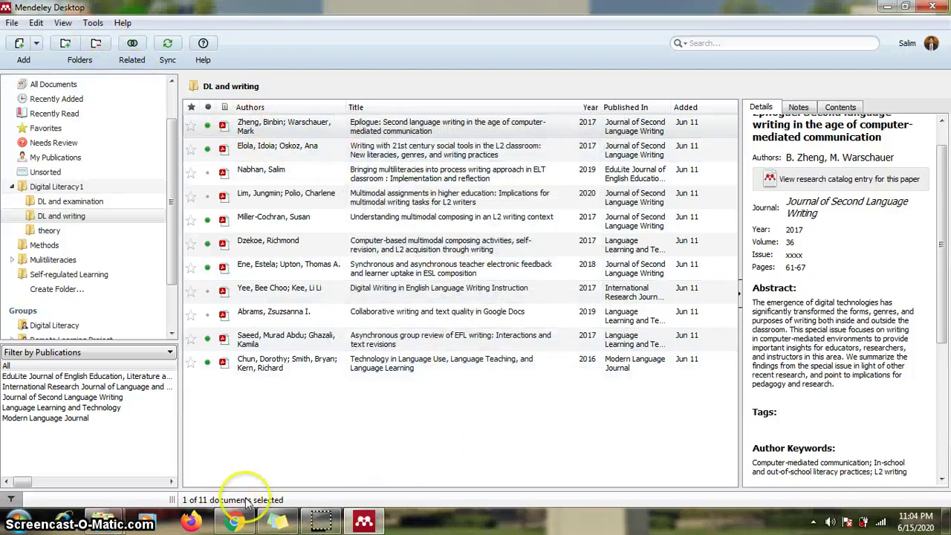
Switch to Word 2013, create a blank document and bring up the Mendeley Cite-O-Matic citation tools.
{"action": "left_click", "coordinate": [16, 523]}
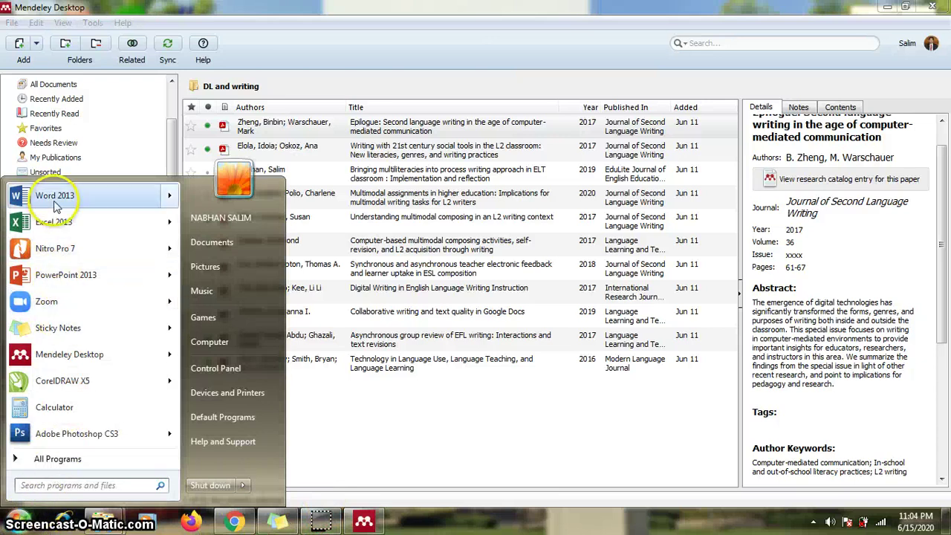
{"action": "key", "text": "Escape"}
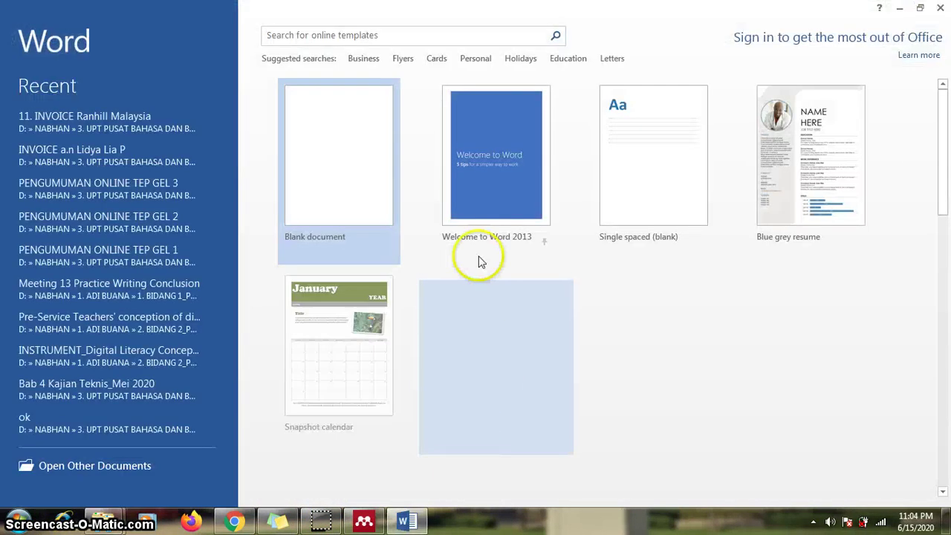
{"action": "left_click", "coordinate": [361, 176]}
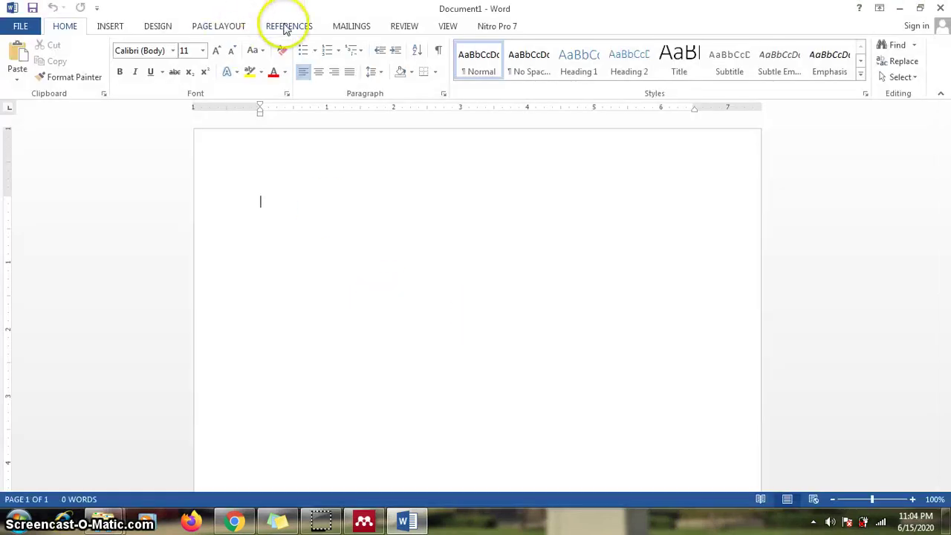
{"action": "left_click", "coordinate": [286, 27]}
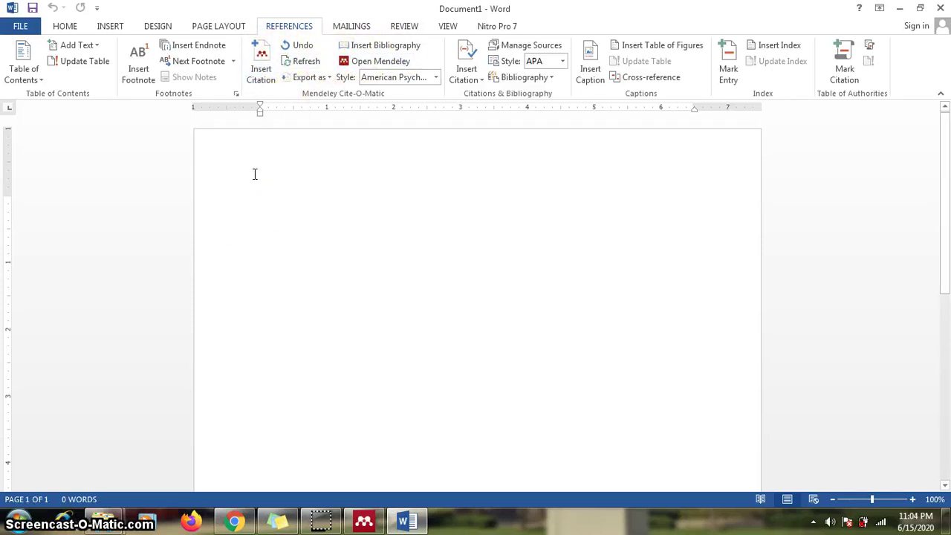
{"action": "left_click", "coordinate": [302, 221]}
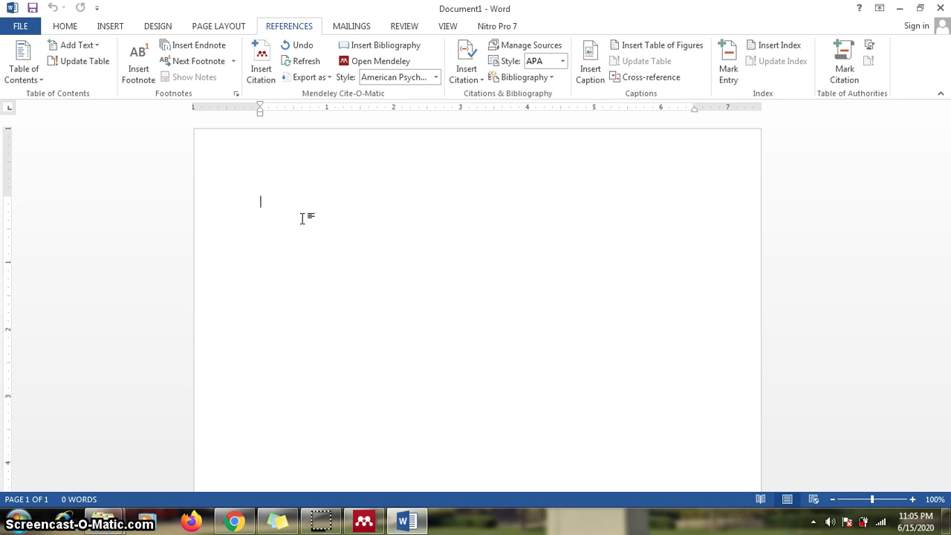
{"action": "left_click", "coordinate": [296, 230]}
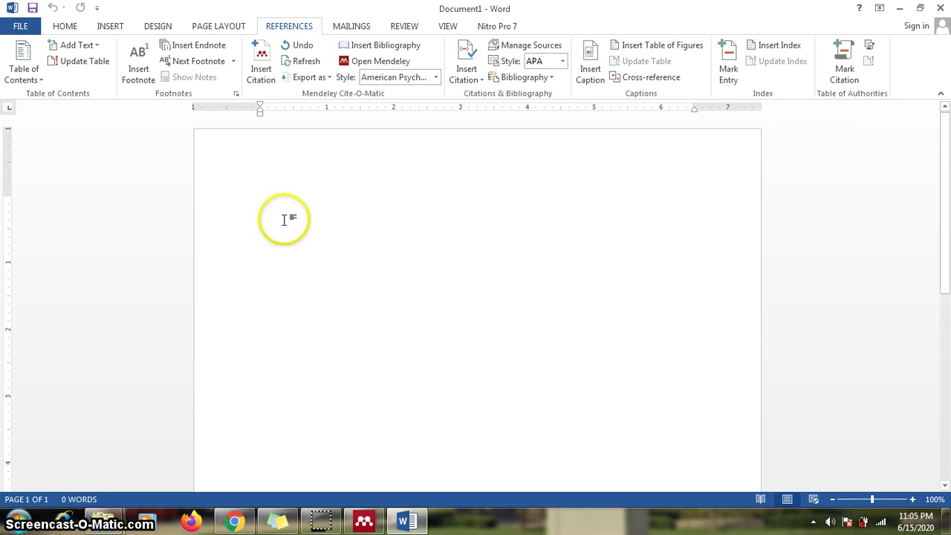
Switch back to Mendeley Desktop and open the Self-regulated Learning folder.
{"action": "left_click", "coordinate": [365, 522]}
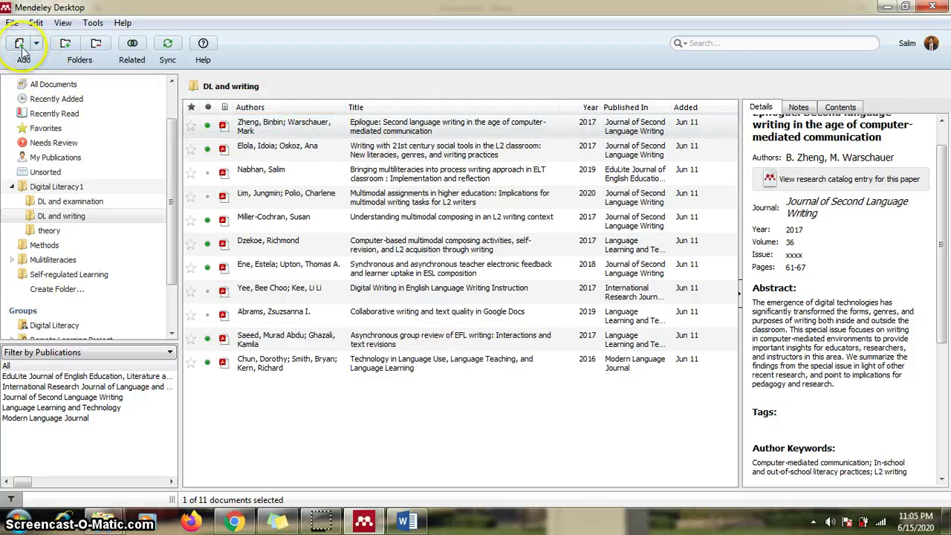
{"action": "mouse_move", "coordinate": [171, 186]}
{"action": "left_mouse_down"}
{"action": "mouse_move", "coordinate": [170, 149]}
{"action": "mouse_move", "coordinate": [167, 184]}
{"action": "left_mouse_up"}
{"action": "left_click", "coordinate": [69, 292]}
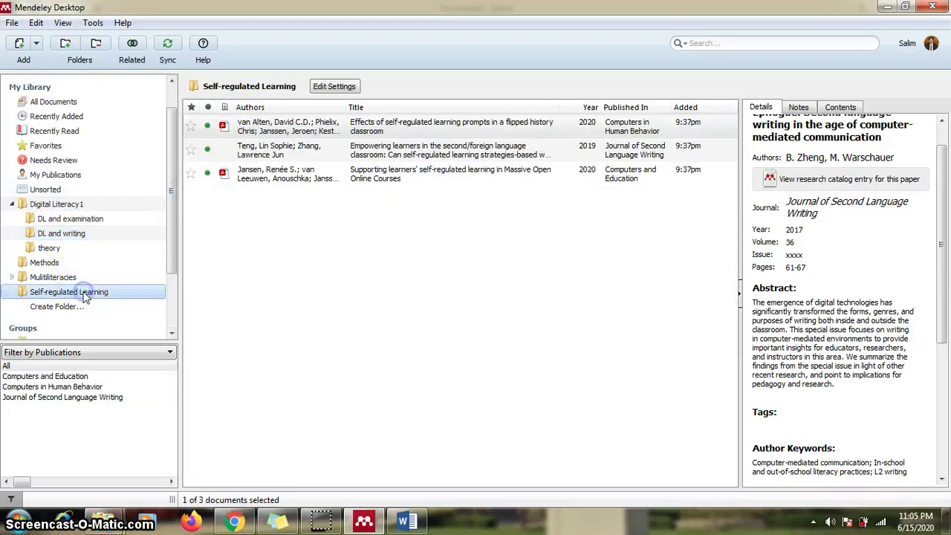
Add the "examining-digital-literacy-competences" PDF from the DL competencies examination directory to the Self-regulated Learning folder.
{"action": "left_click", "coordinate": [35, 46]}
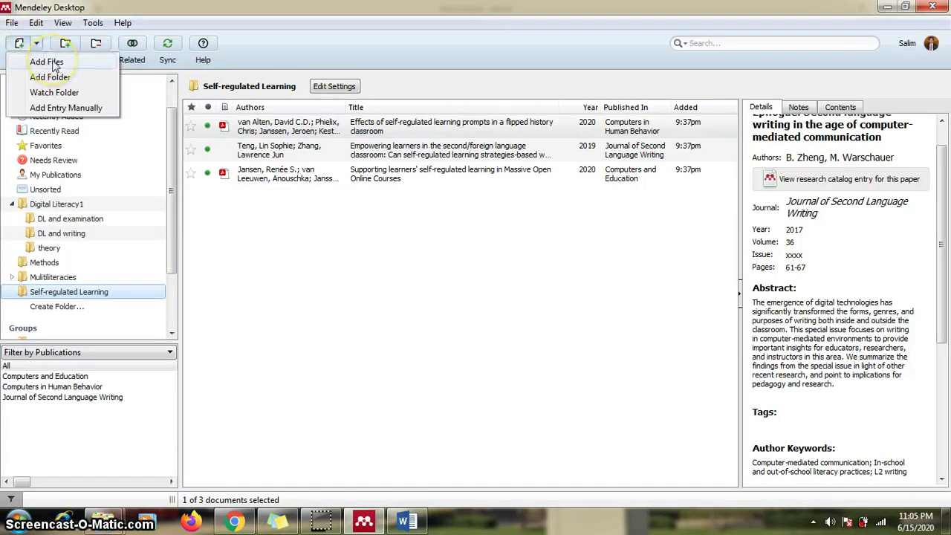
{"action": "left_click", "coordinate": [49, 63]}
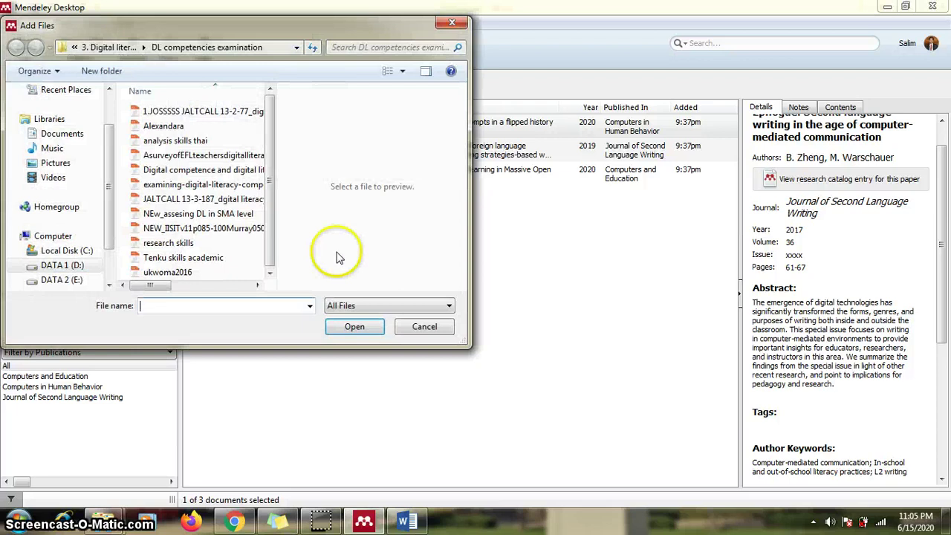
{"action": "left_click", "coordinate": [426, 70]}
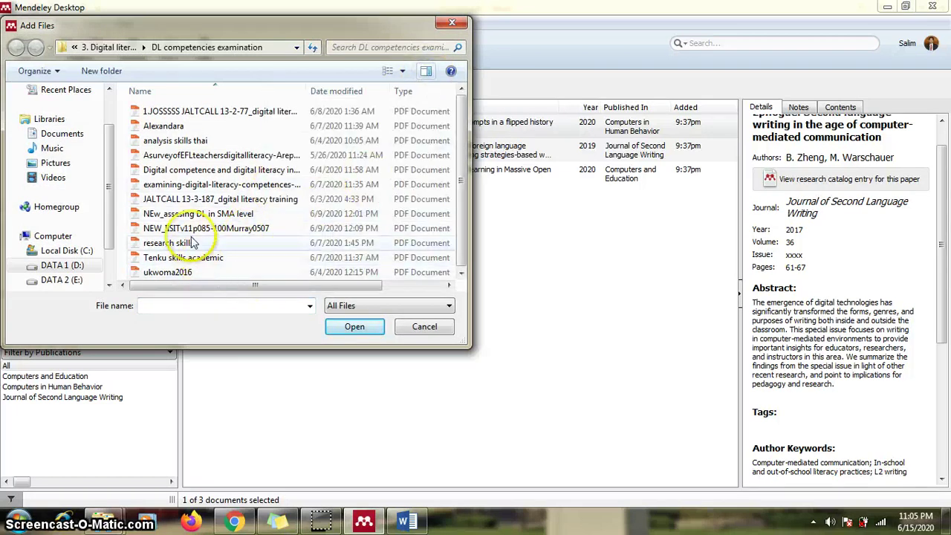
{"action": "left_click", "coordinate": [75, 267]}
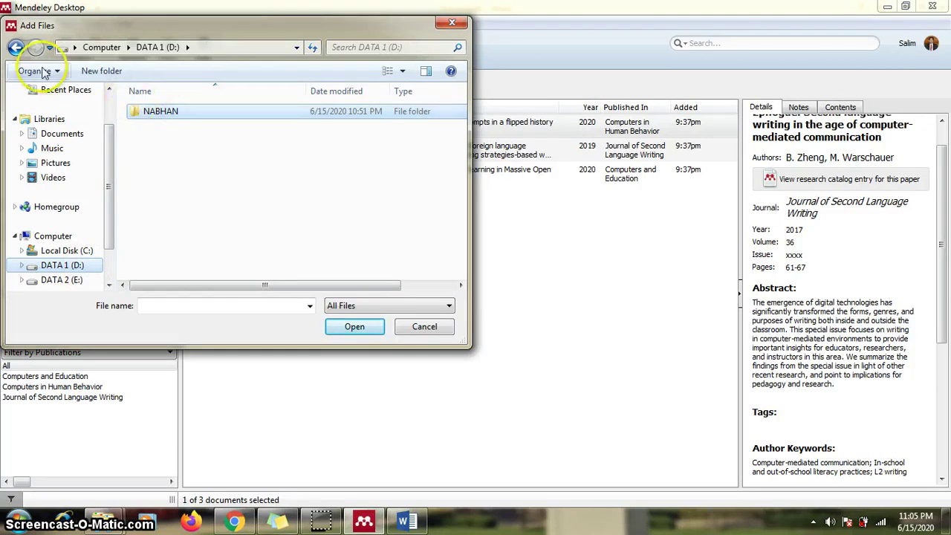
{"action": "left_click", "coordinate": [16, 47]}
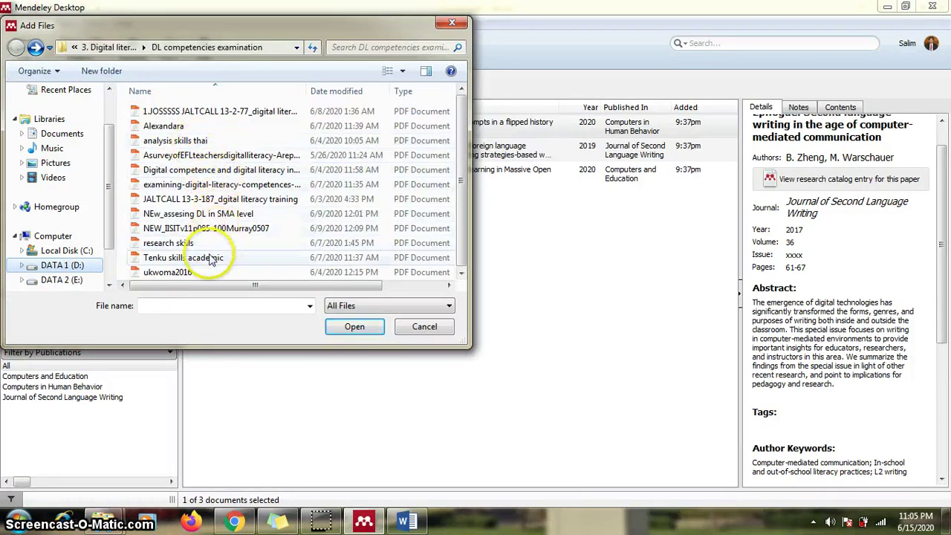
{"action": "left_click", "coordinate": [197, 184]}
{"action": "left_click_drag", "start_coordinate": [313, 288], "coordinate": [280, 292]}
{"action": "left_click", "coordinate": [353, 329]}
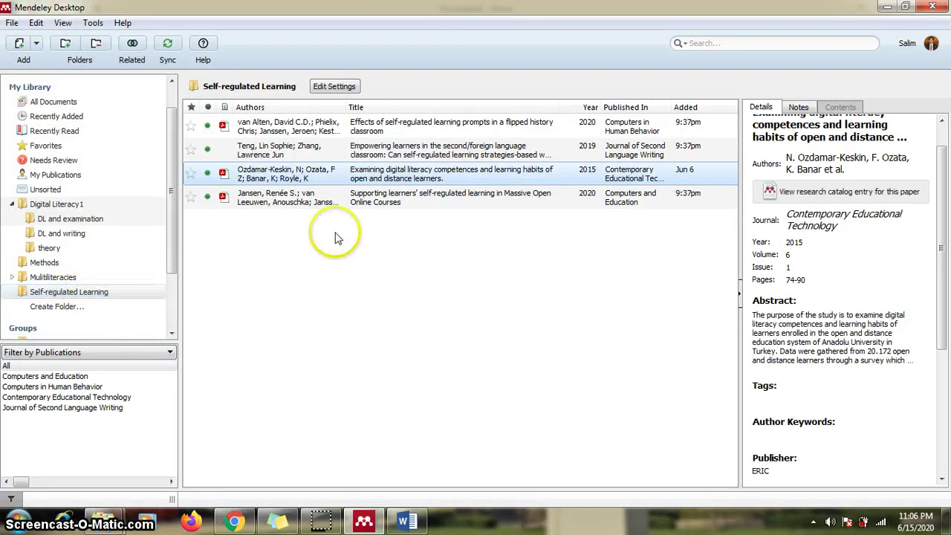
Check the added article "Examining digital literacy competences and learning habits of open and distance learners" by viewing its details and PDF, and close the PDF.
{"action": "left_click", "coordinate": [84, 295]}
{"action": "left_click", "coordinate": [388, 176]}
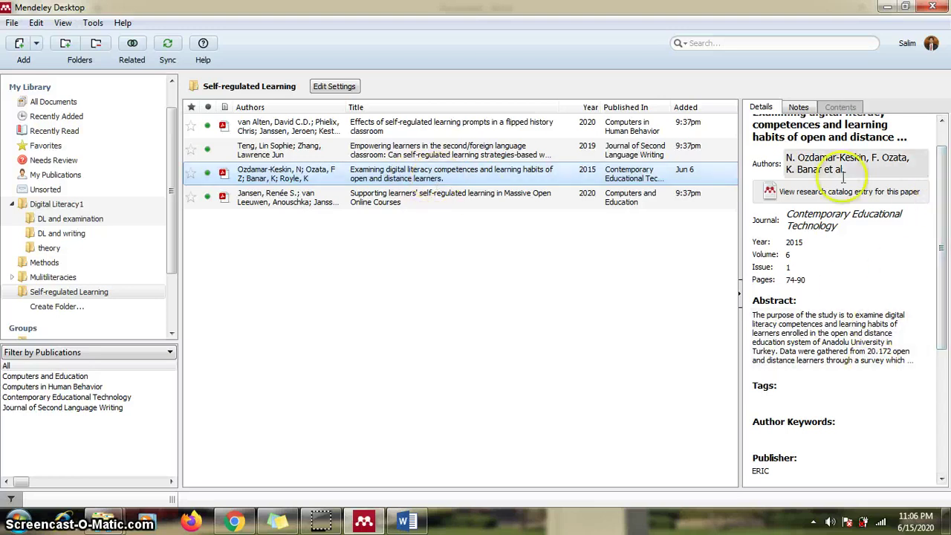
{"action": "double_click", "coordinate": [500, 173]}
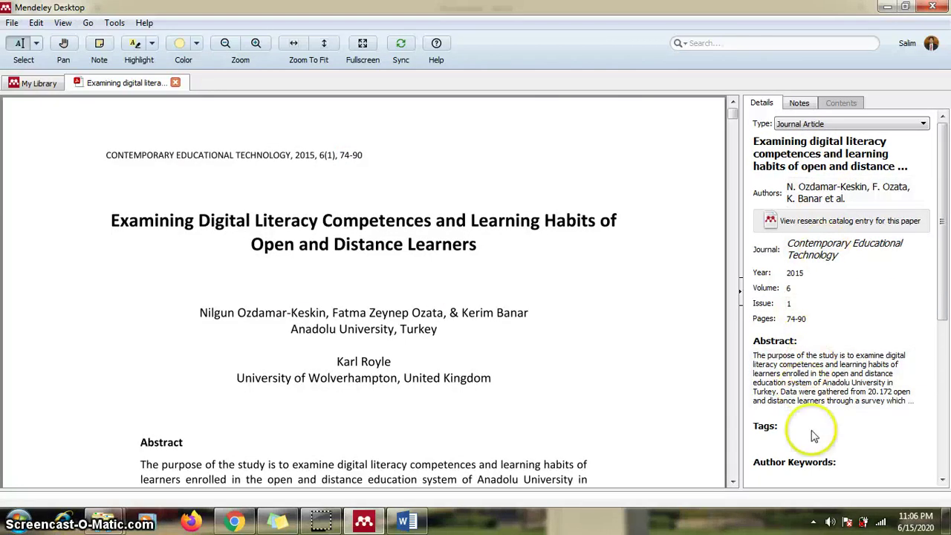
{"action": "scroll", "coordinate": [815, 436], "scroll_direction": "down", "scroll_amount": 3}
{"action": "scroll", "coordinate": [814, 436], "scroll_direction": "up", "scroll_amount": 3}
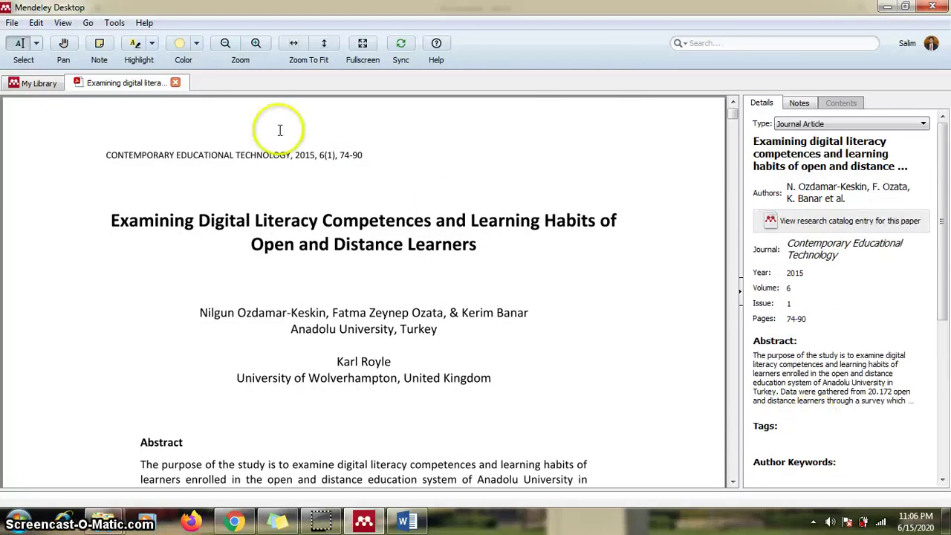
{"action": "left_click", "coordinate": [176, 82]}
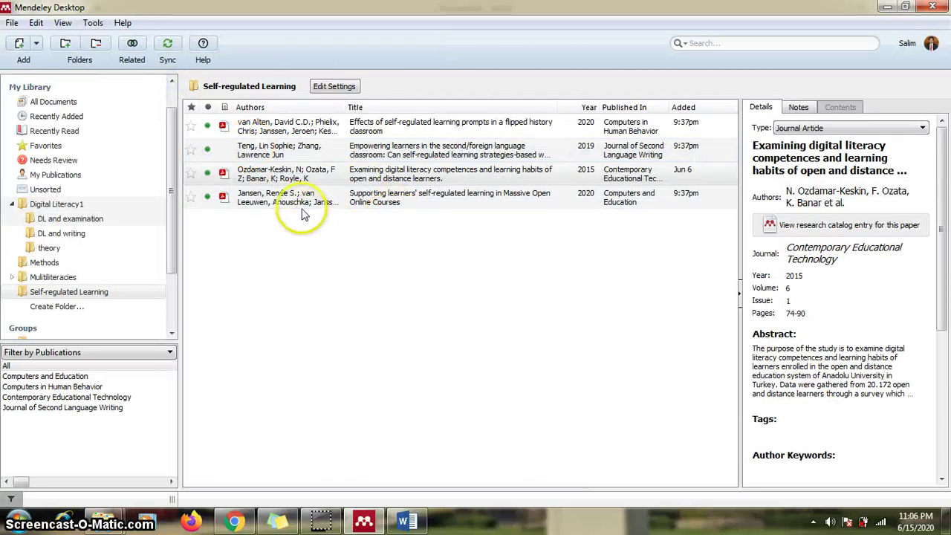
{"action": "left_click", "coordinate": [296, 175]}
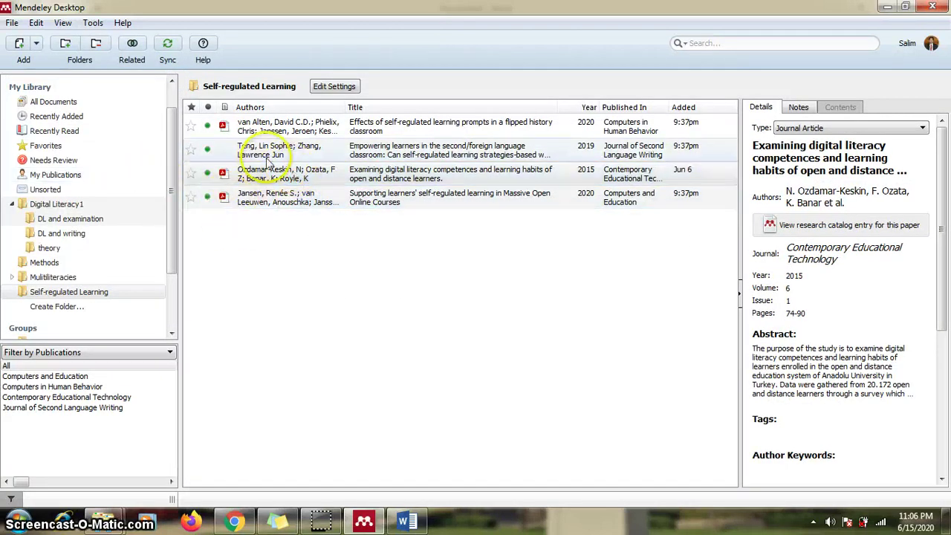
Start a manual reference entry, browse the available document types and set the type to Book.
{"action": "left_click", "coordinate": [35, 43]}
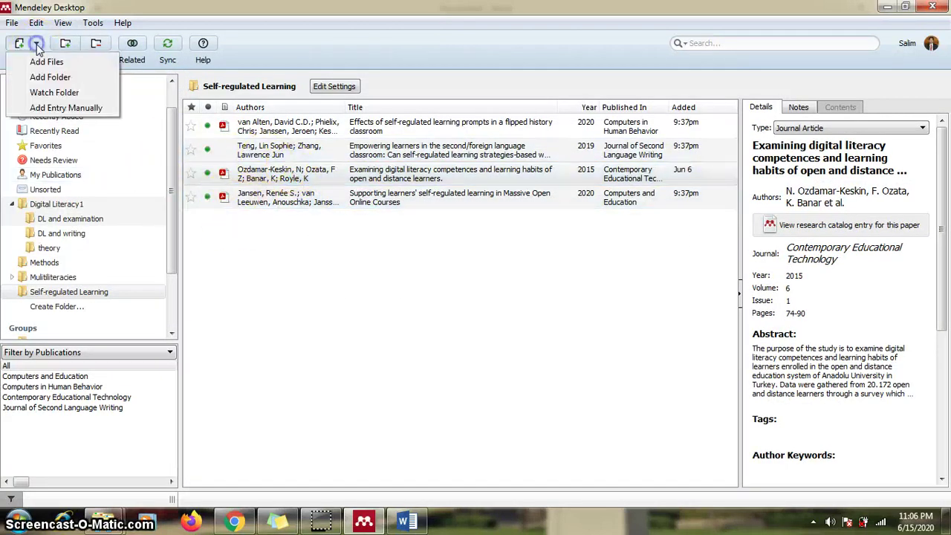
{"action": "left_click", "coordinate": [55, 108]}
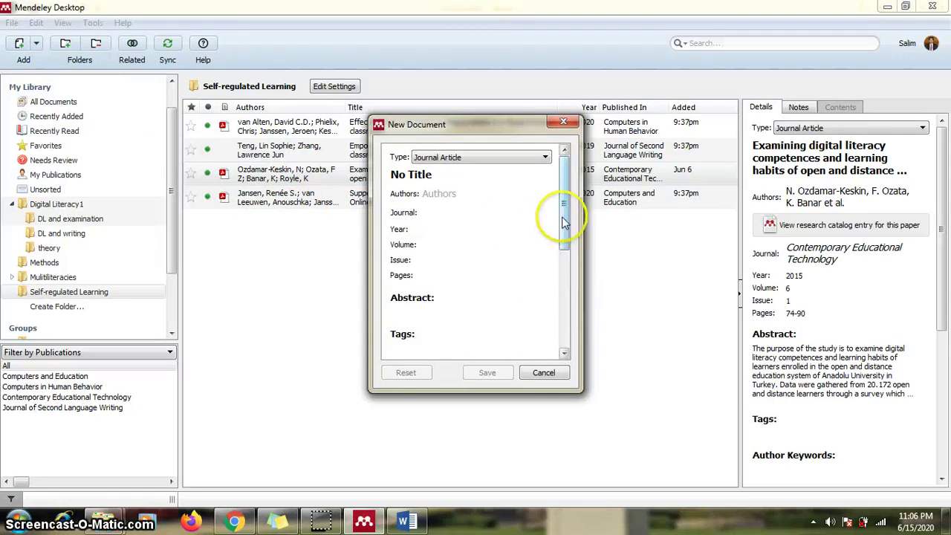
{"action": "left_click_drag", "start_coordinate": [563, 214], "coordinate": [565, 188]}
{"action": "left_click", "coordinate": [545, 158]}
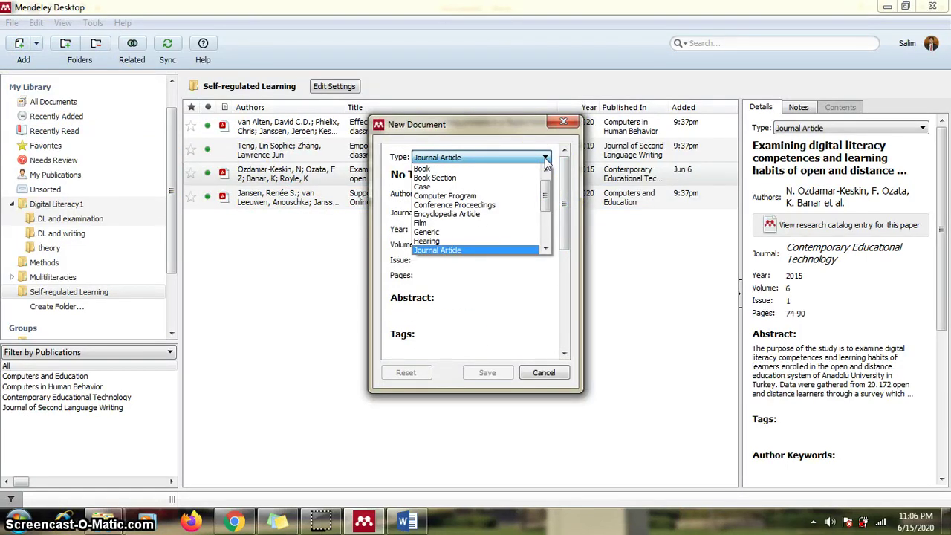
{"action": "left_click_drag", "start_coordinate": [547, 196], "coordinate": [547, 187]}
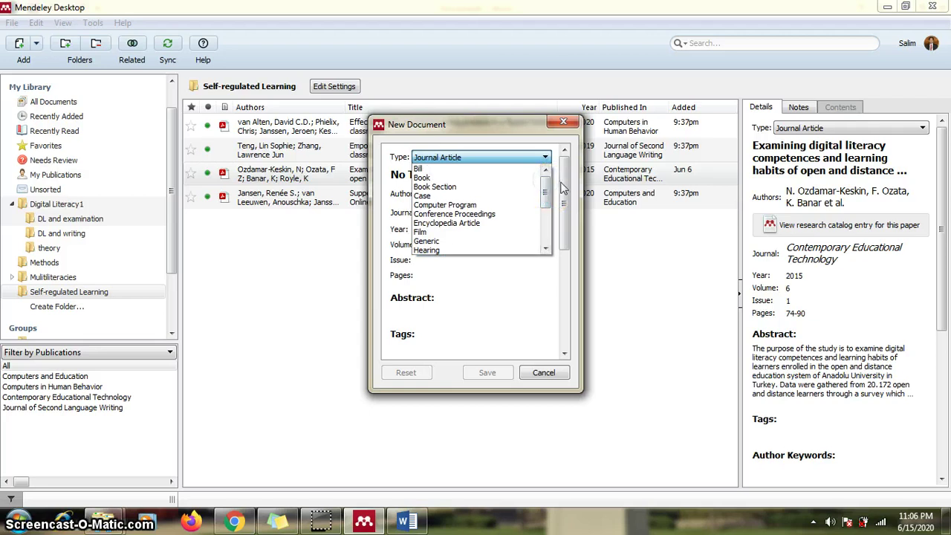
{"action": "left_click", "coordinate": [505, 158]}
{"action": "left_click", "coordinate": [545, 158]}
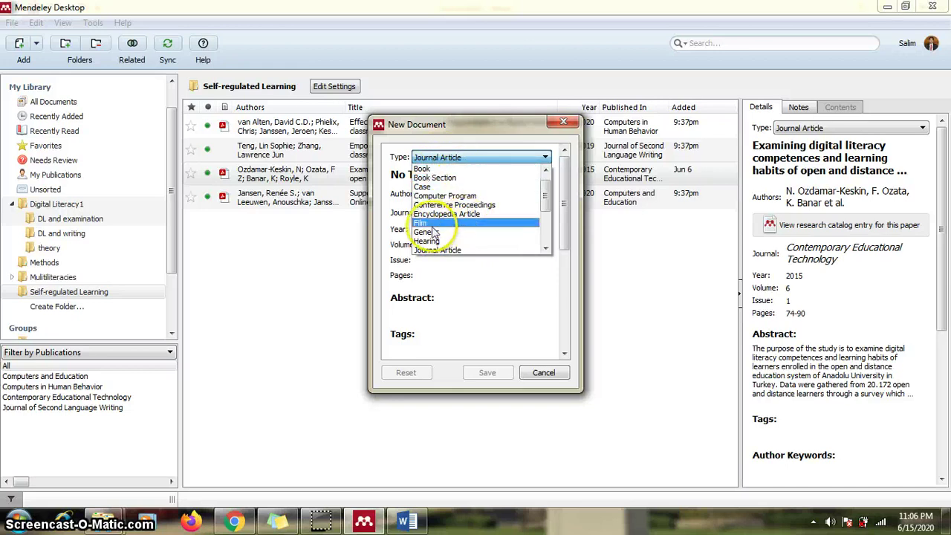
{"action": "scroll", "coordinate": [467, 243], "scroll_direction": "down", "scroll_amount": 2}
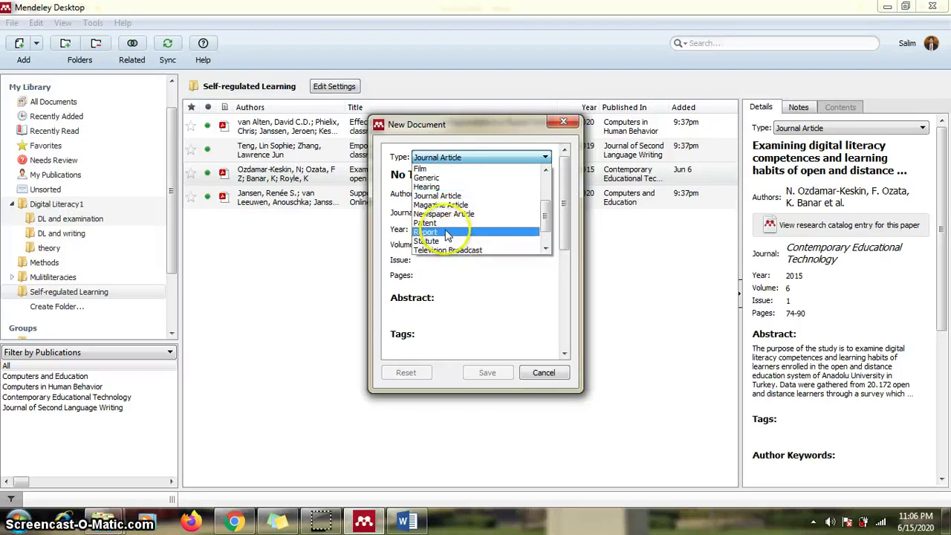
{"action": "scroll", "coordinate": [449, 237], "scroll_direction": "down", "scroll_amount": 1}
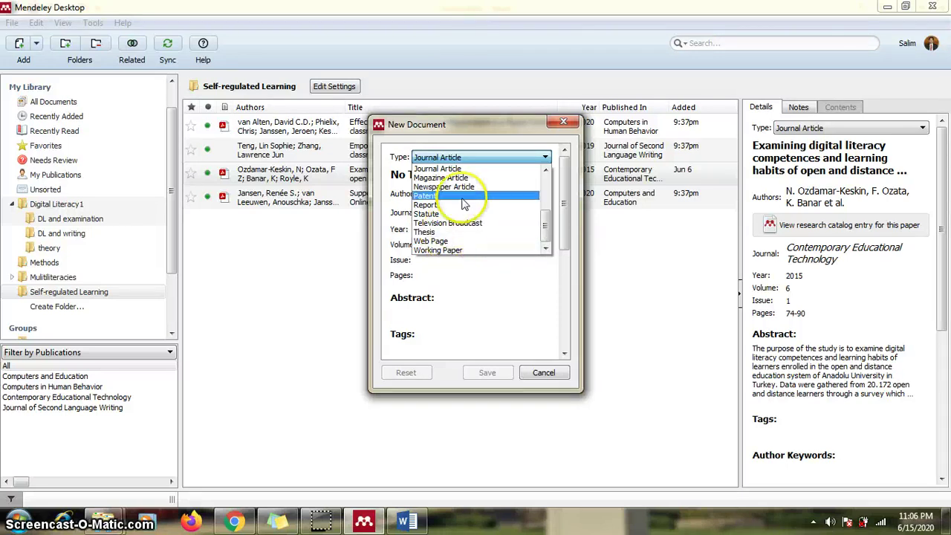
{"action": "left_click_drag", "start_coordinate": [550, 222], "coordinate": [545, 186]}
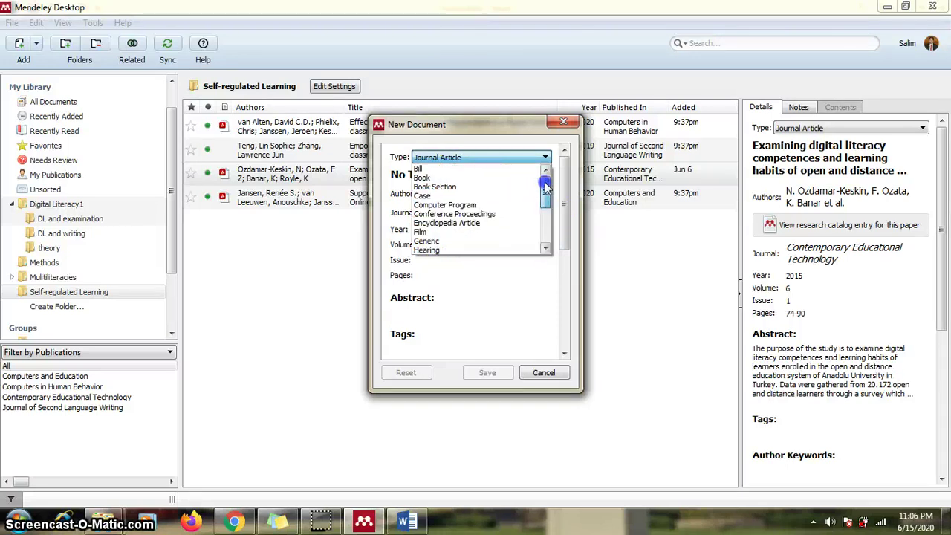
{"action": "left_click", "coordinate": [444, 178]}
{"action": "left_click", "coordinate": [447, 195]}
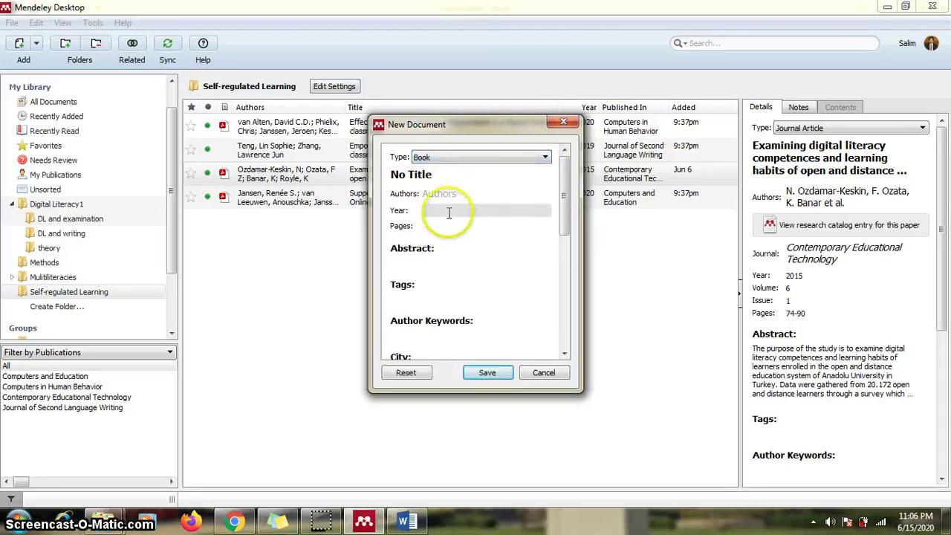
Examine the title, authors, year, pages and abstract fields of the new Book entry.
{"action": "left_click", "coordinate": [440, 211]}
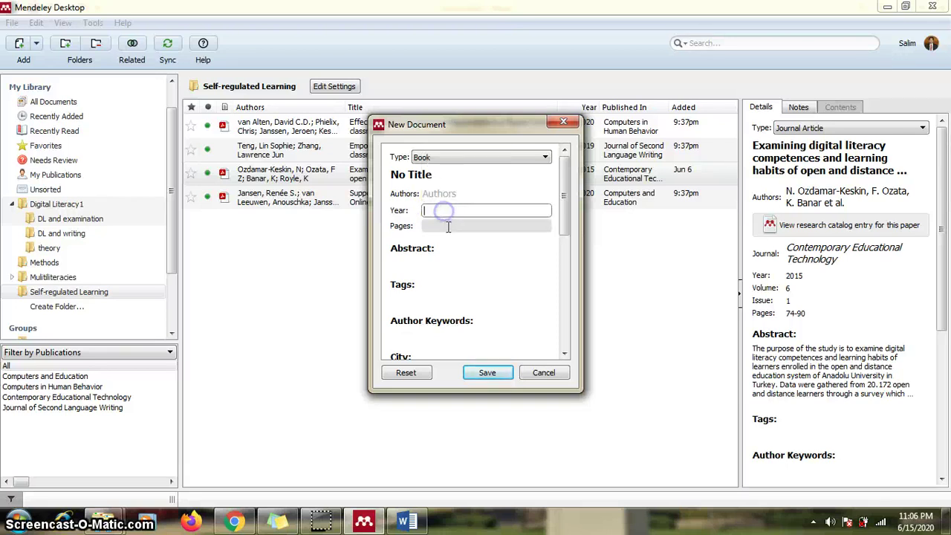
{"action": "left_click", "coordinate": [449, 225]}
{"action": "left_click", "coordinate": [446, 192]}
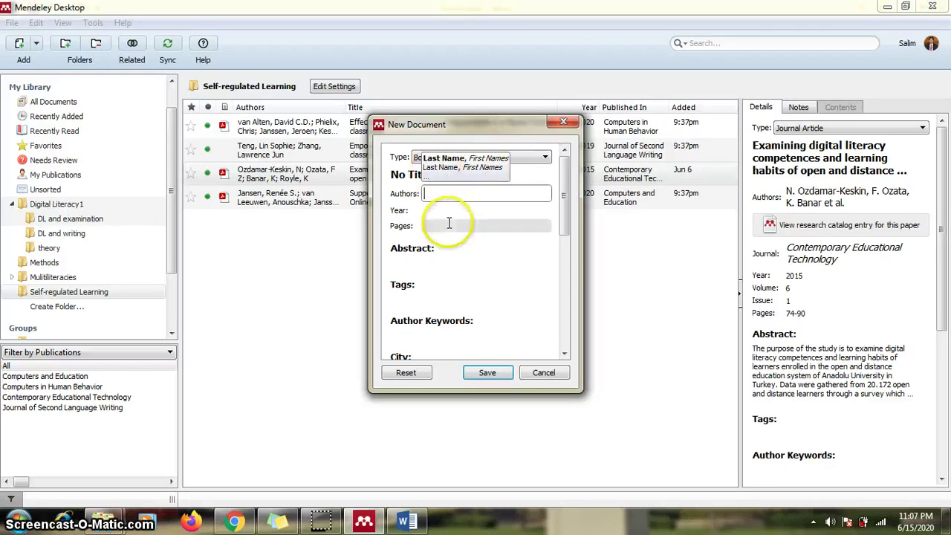
{"action": "left_click", "coordinate": [449, 263]}
{"action": "left_click", "coordinate": [425, 211]}
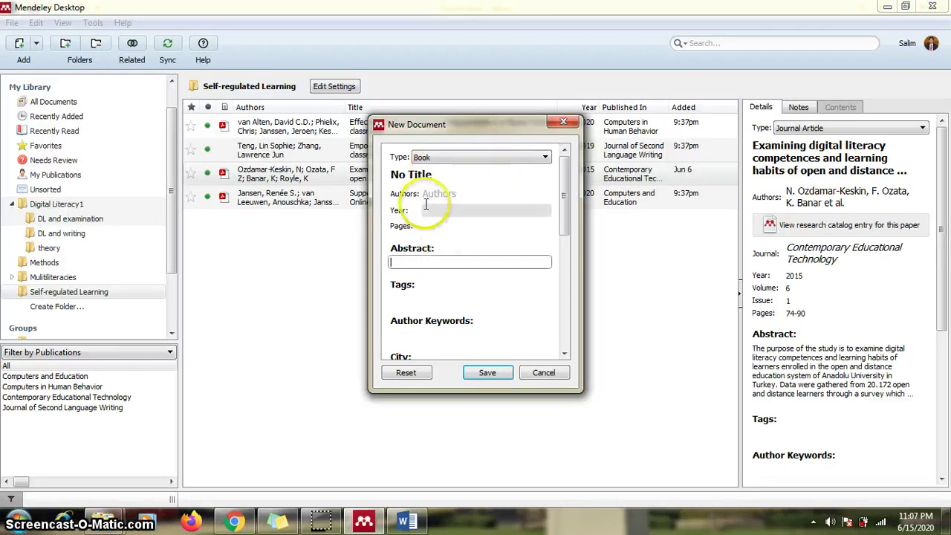
{"action": "left_click", "coordinate": [431, 202]}
{"action": "left_click", "coordinate": [428, 174]}
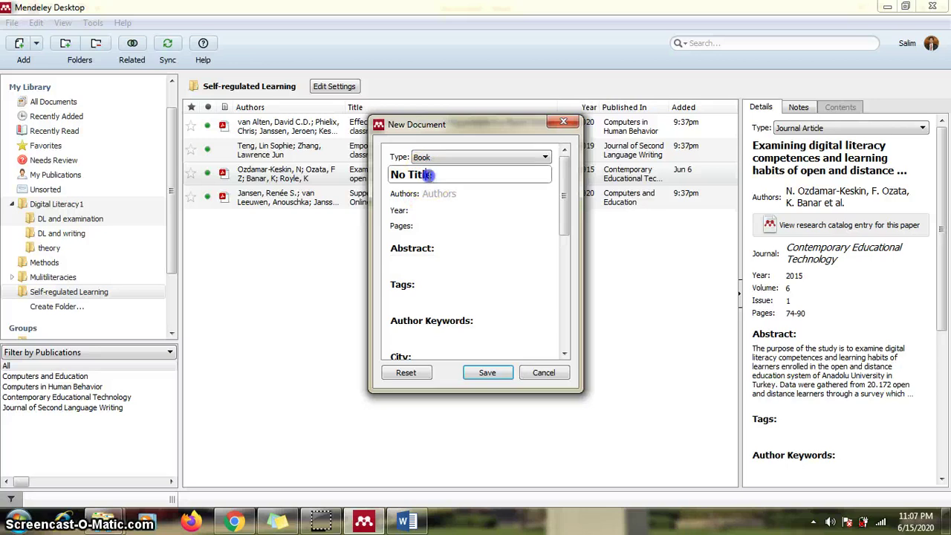
{"action": "left_click", "coordinate": [429, 193]}
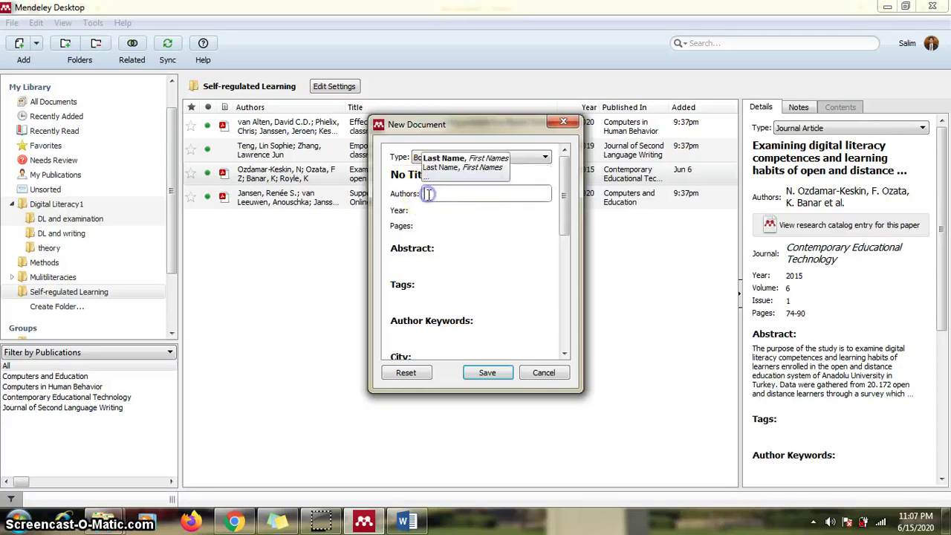
{"action": "left_click", "coordinate": [426, 210]}
{"action": "left_click", "coordinate": [425, 225]}
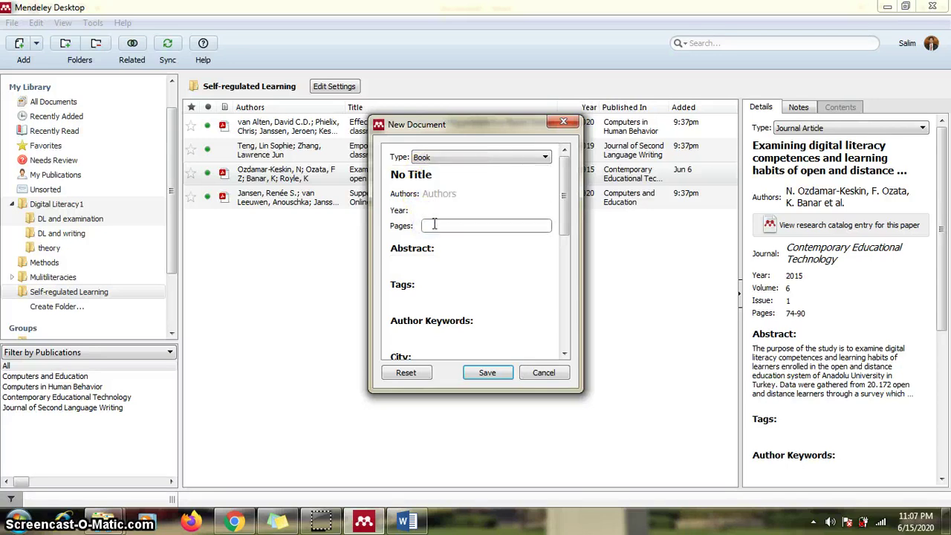
{"action": "scroll", "coordinate": [435, 224], "scroll_direction": "down", "scroll_amount": 1}
{"action": "left_click", "coordinate": [442, 226]}
Review the remaining Book fields from tags to catalog IDs, files and other settings, and cancel the new entry.
{"action": "scroll", "coordinate": [439, 228], "scroll_direction": "down", "scroll_amount": 2}
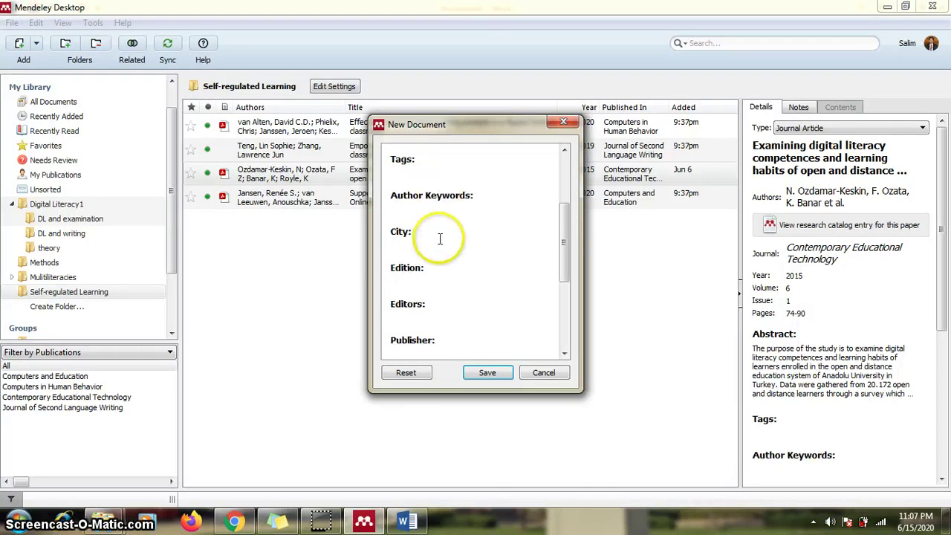
{"action": "scroll", "coordinate": [439, 238], "scroll_direction": "down", "scroll_amount": 2}
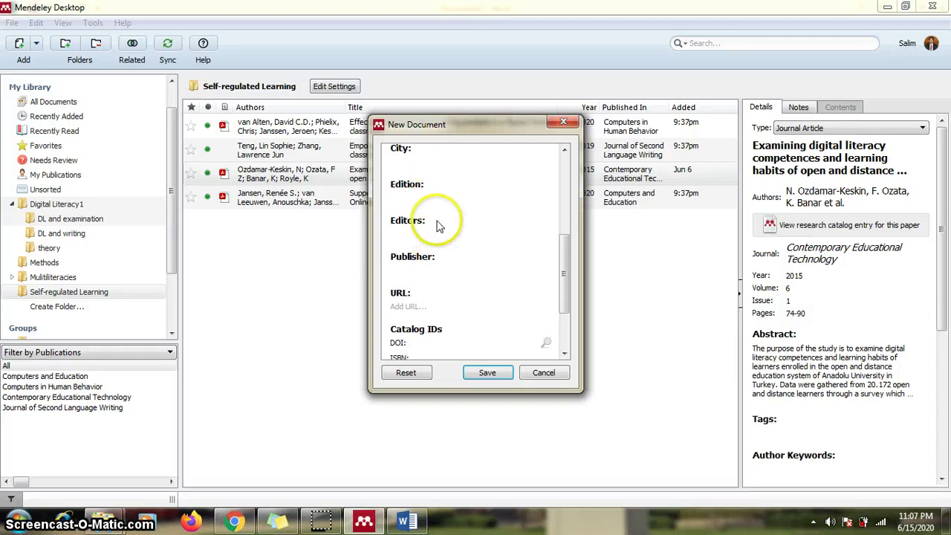
{"action": "scroll", "coordinate": [439, 230], "scroll_direction": "down", "scroll_amount": 1}
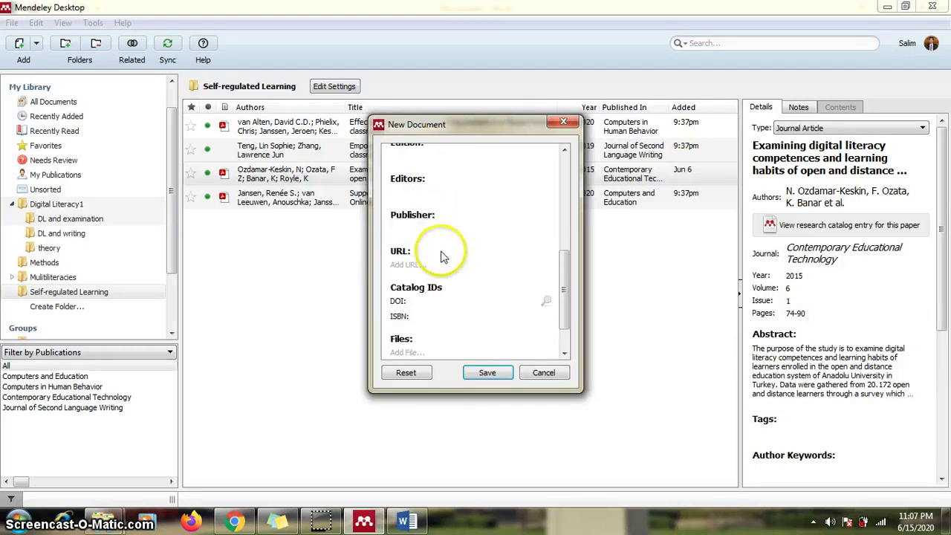
{"action": "scroll", "coordinate": [424, 259], "scroll_direction": "down", "scroll_amount": 1}
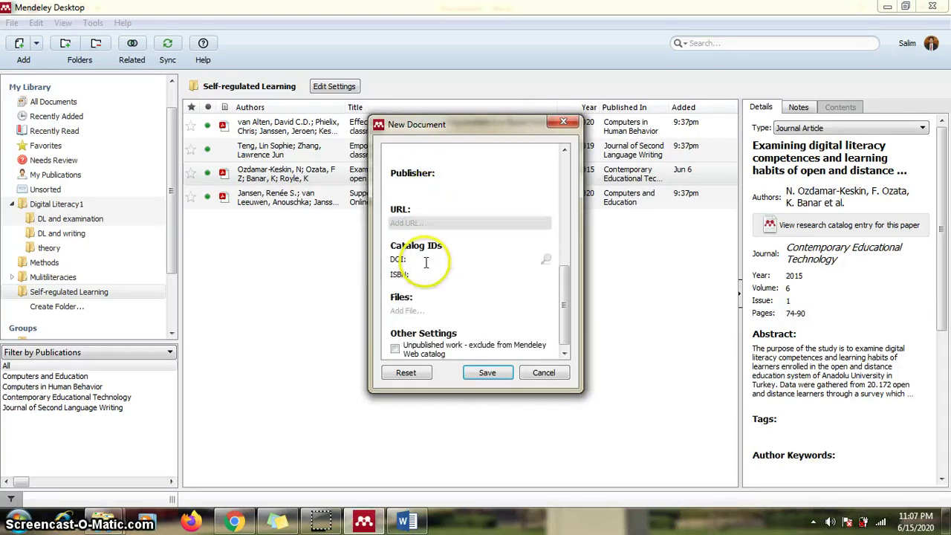
{"action": "scroll", "coordinate": [429, 258], "scroll_direction": "down", "scroll_amount": 1}
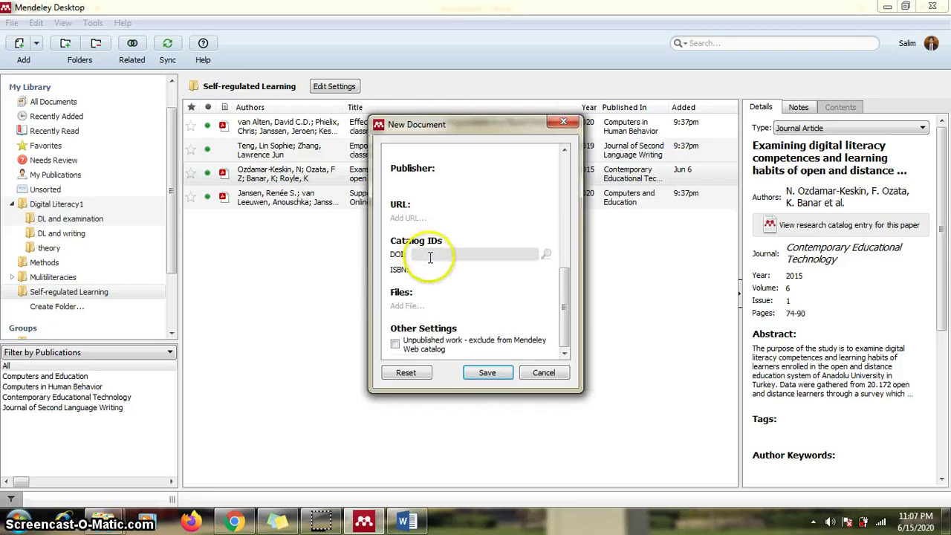
{"action": "left_click", "coordinate": [543, 374]}
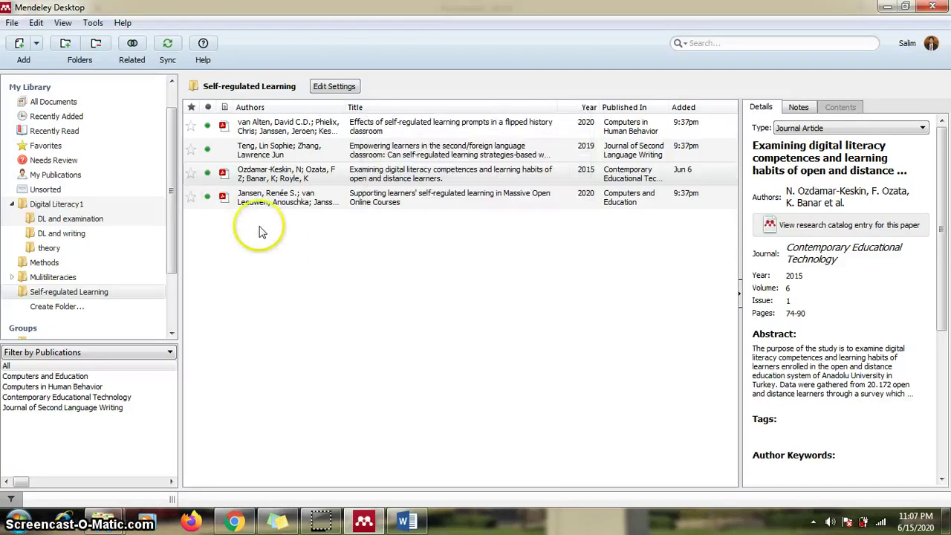
Open the Web Importer installation page from Mendeley Desktop in Chrome, close the duplicate page and look over the remaining one.
{"action": "left_click", "coordinate": [225, 175]}
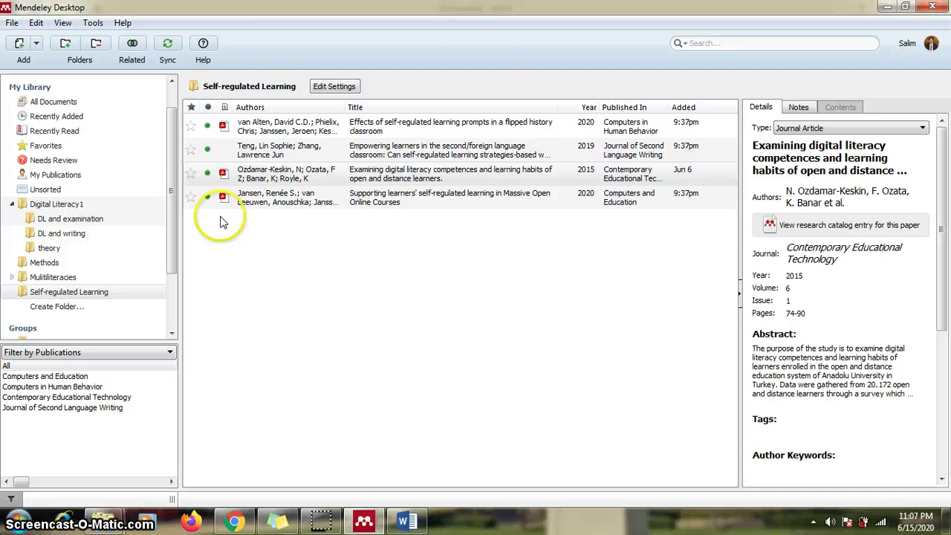
{"action": "left_click", "coordinate": [95, 24]}
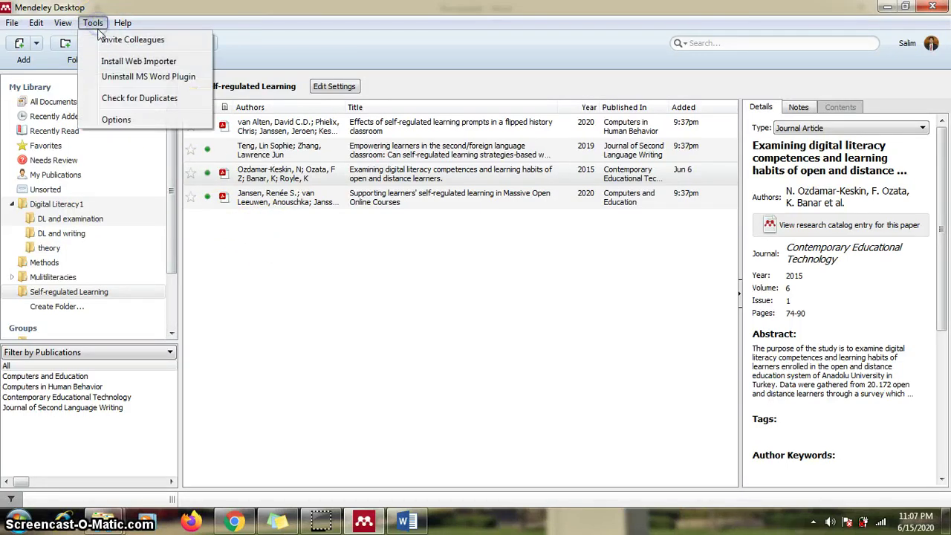
{"action": "left_click", "coordinate": [139, 62]}
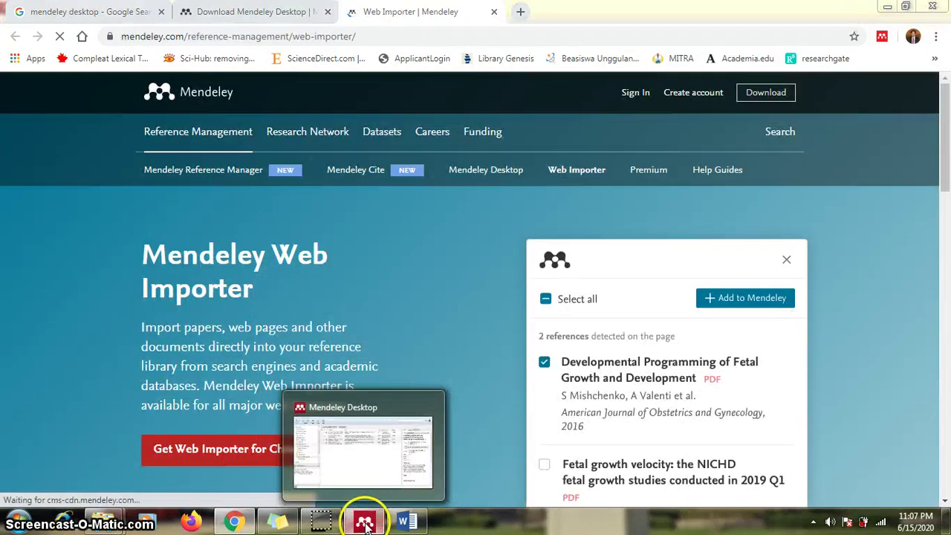
{"action": "left_click", "coordinate": [363, 521]}
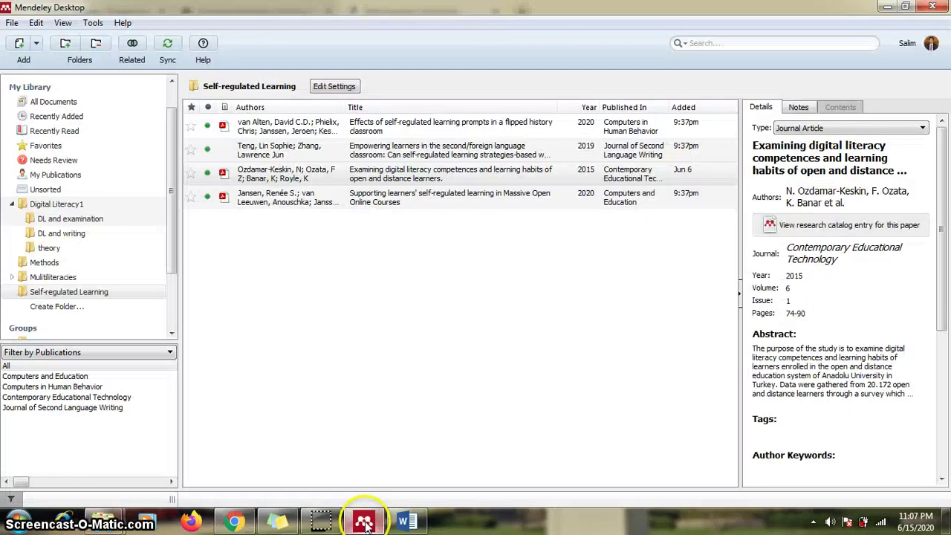
{"action": "left_click", "coordinate": [93, 23]}
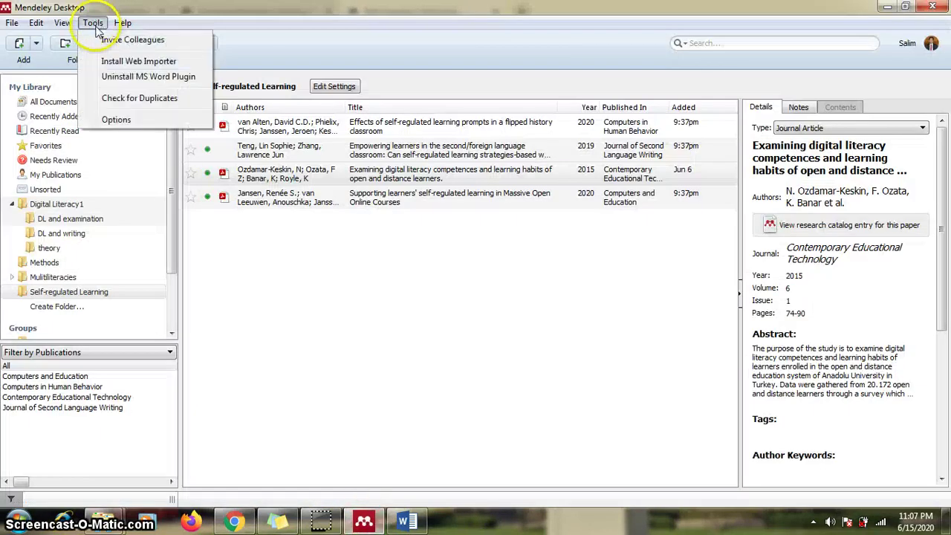
{"action": "left_click", "coordinate": [148, 62]}
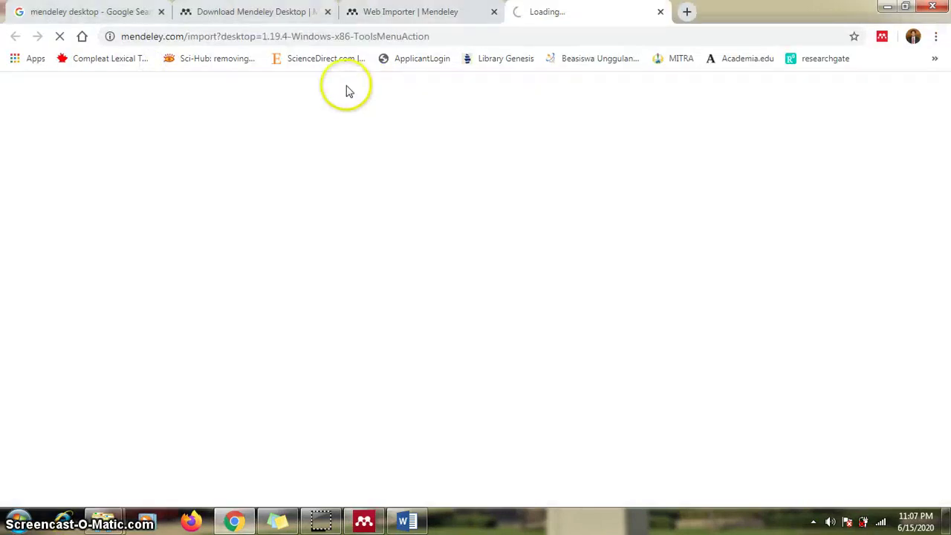
{"action": "left_click", "coordinate": [494, 12]}
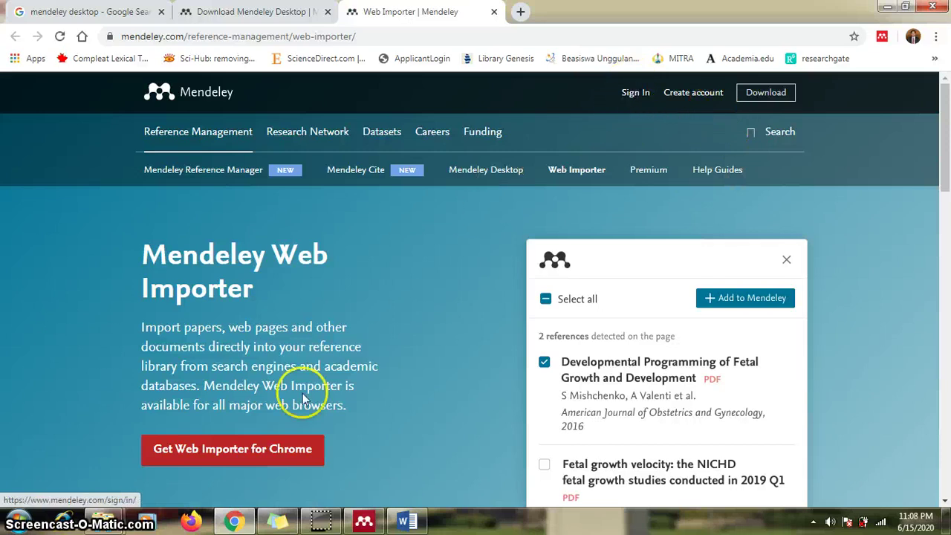
{"action": "scroll", "coordinate": [305, 399], "scroll_direction": "down", "scroll_amount": 2}
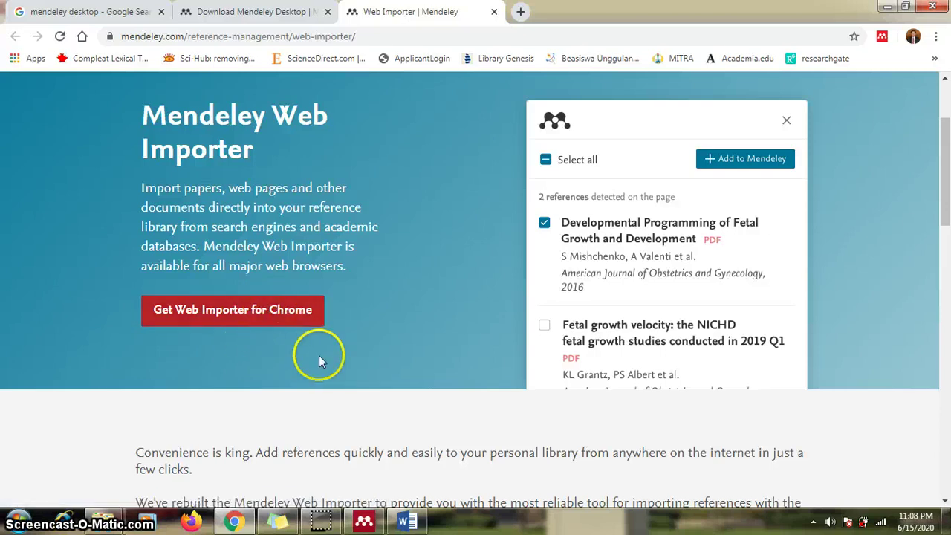
{"action": "scroll", "coordinate": [345, 346], "scroll_direction": "up", "scroll_amount": 2}
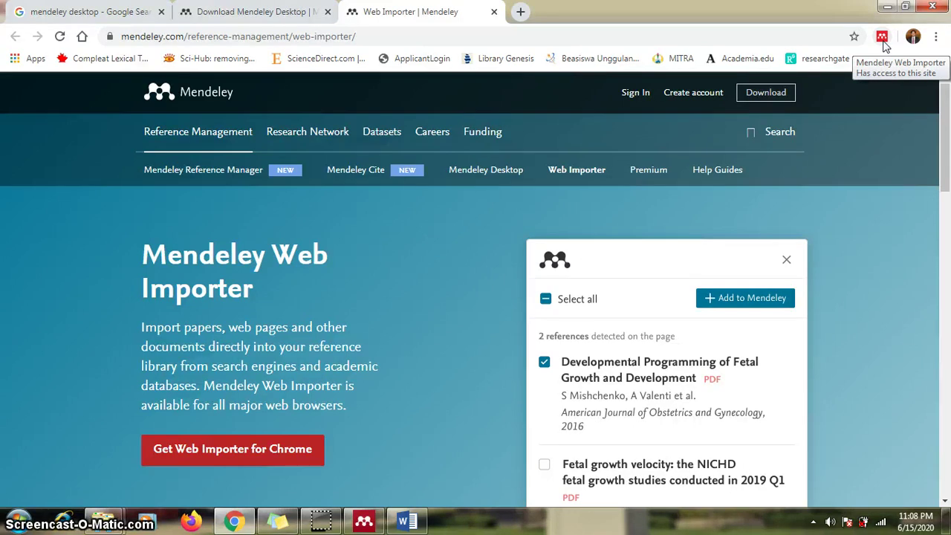
Open ScienceDirect in a new browser tab, search for "self regulated learning" and dismiss the sign-in prompt.
{"action": "left_click", "coordinate": [521, 14]}
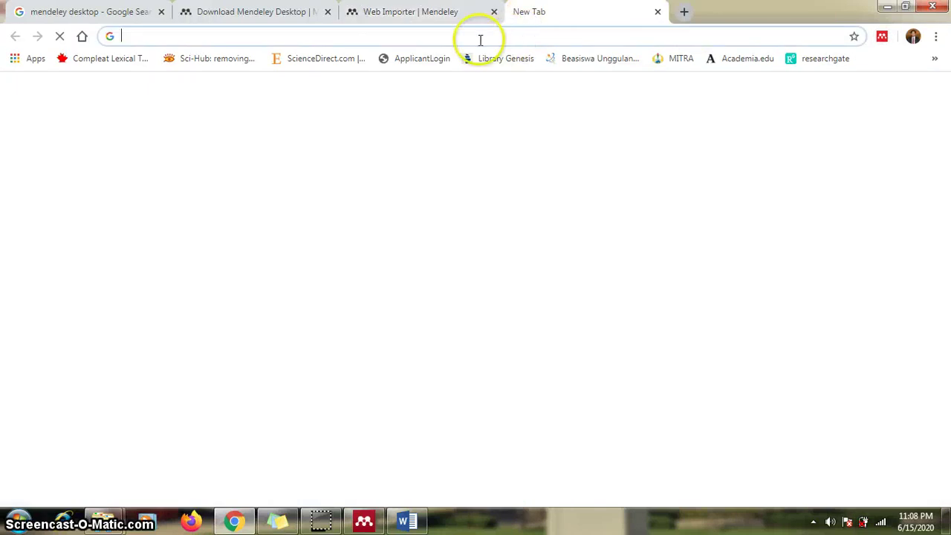
{"action": "left_click", "coordinate": [312, 63]}
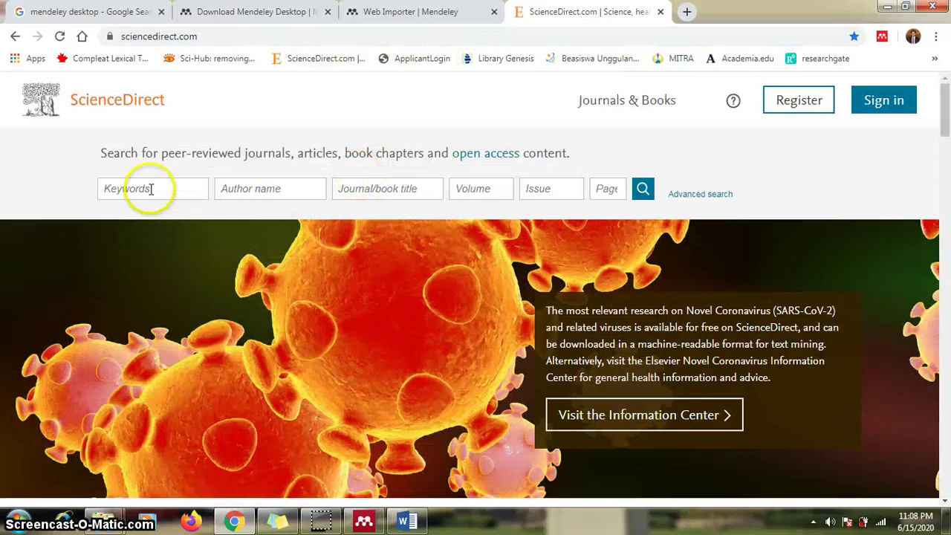
{"action": "scroll", "coordinate": [152, 189], "scroll_direction": "down", "scroll_amount": 1}
{"action": "left_click", "coordinate": [149, 119]}
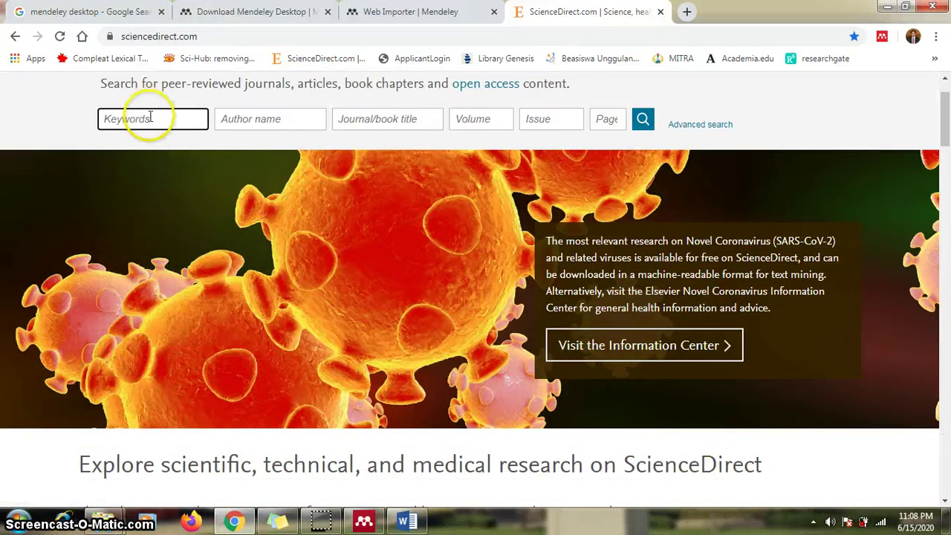
{"action": "left_click", "coordinate": [138, 152]}
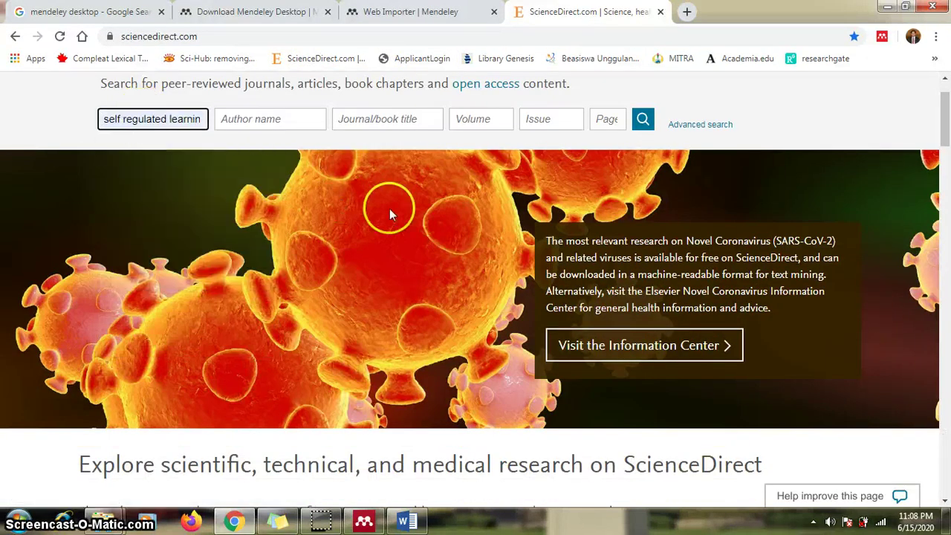
{"action": "left_click", "coordinate": [644, 119]}
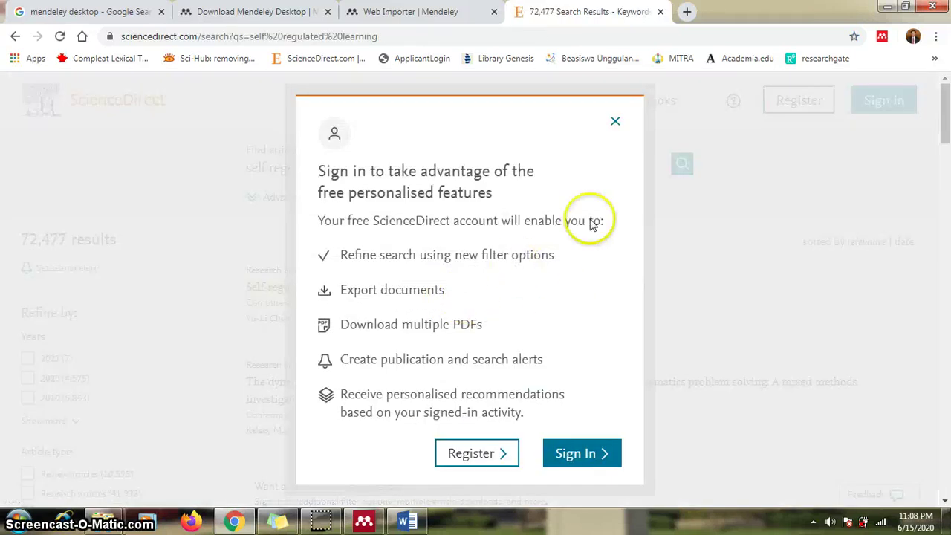
{"action": "left_click", "coordinate": [615, 123]}
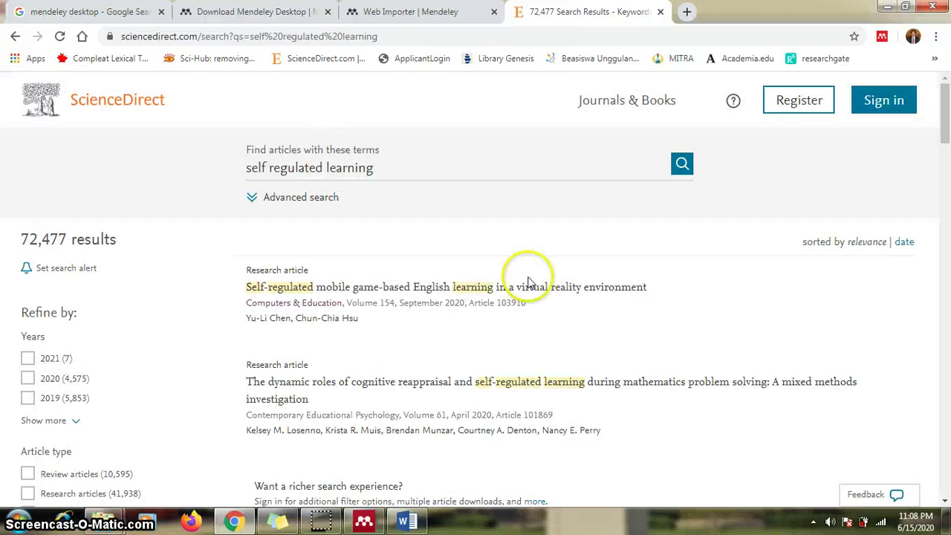
Look over the ScienceDirect results and run Mendeley Web Importer to detect the references on the page.
{"action": "scroll", "coordinate": [356, 329], "scroll_direction": "down", "scroll_amount": 1}
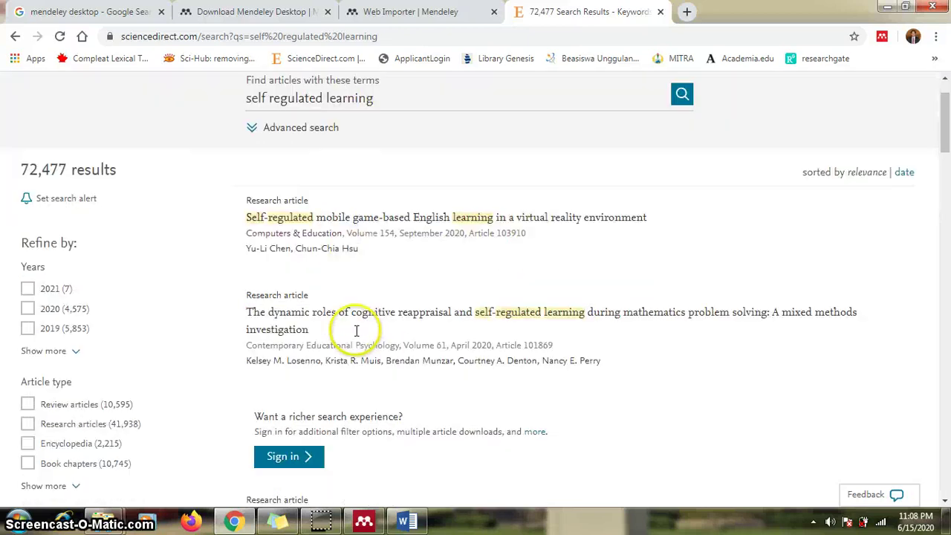
{"action": "scroll", "coordinate": [350, 350], "scroll_direction": "up", "scroll_amount": 1}
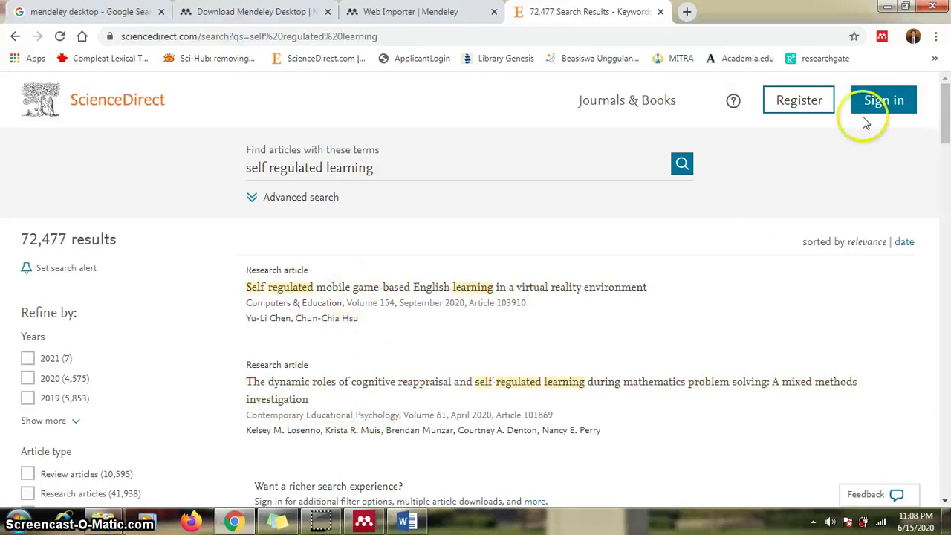
{"action": "left_click", "coordinate": [883, 39]}
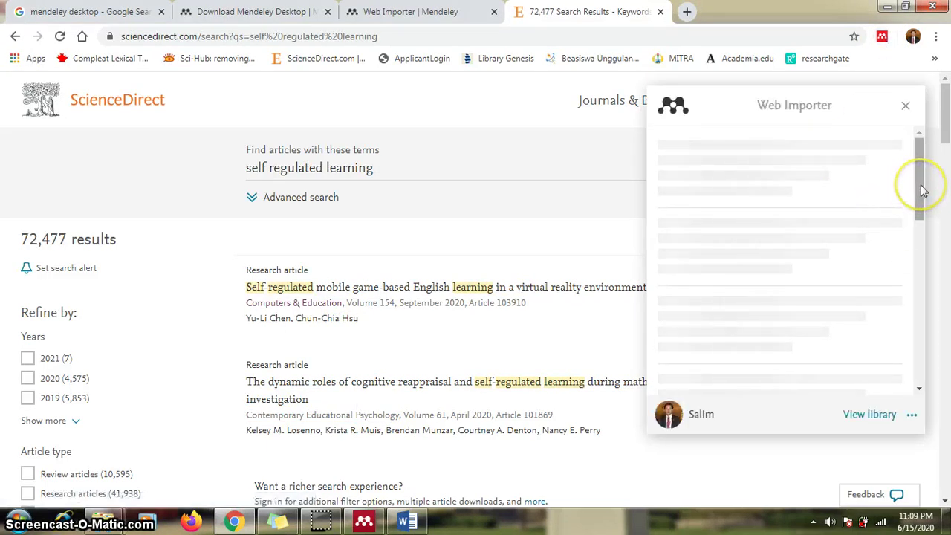
{"action": "mouse_move", "coordinate": [922, 192]}
{"action": "left_mouse_down"}
{"action": "mouse_move", "coordinate": [917, 272]}
{"action": "mouse_move", "coordinate": [917, 187]}
{"action": "mouse_move", "coordinate": [928, 174]}
{"action": "mouse_move", "coordinate": [924, 192]}
{"action": "left_mouse_up"}
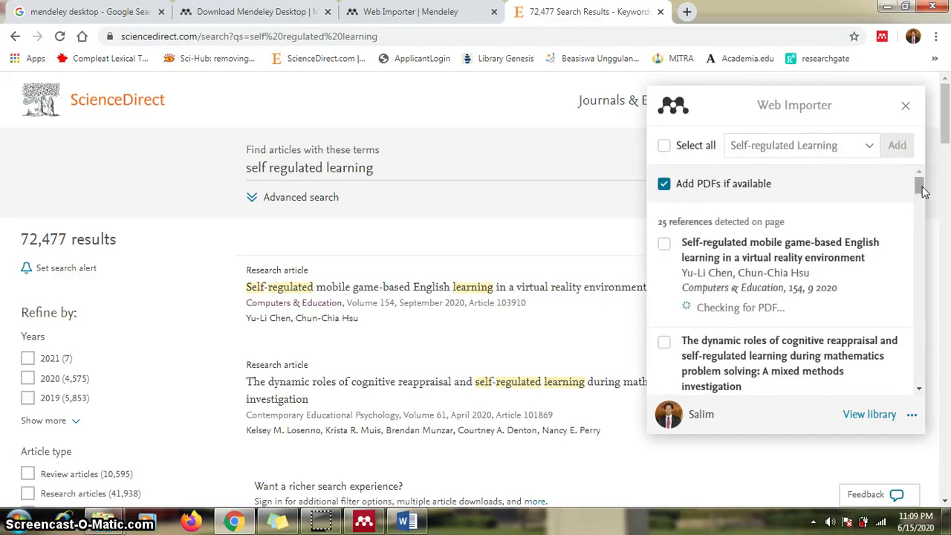